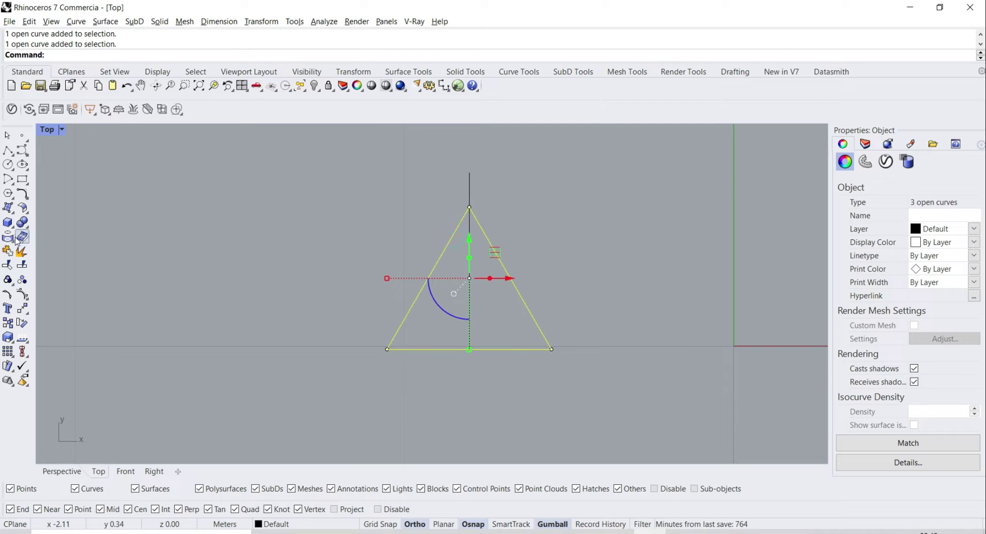
# Join the triangle's three lines into one closed curve and delete the vertical construction line through it
pyautogui.click(467, 179)
pyautogui.press('Delete')
# Extrude the closed triangle curve upward 0.3 m as a solid, working in the Perspective view
pyautogui.click(510, 279)
pyautogui.click(68, 471)
pyautogui.moveTo(369, 353)
pyautogui.mouseDown(button='right')
pyautogui.moveTo(373, 378)
pyautogui.moveTo(379, 343)
pyautogui.mouseUp(button='right')
pyautogui.scroll(5, 378, 358)
pyautogui.click(14, 226)
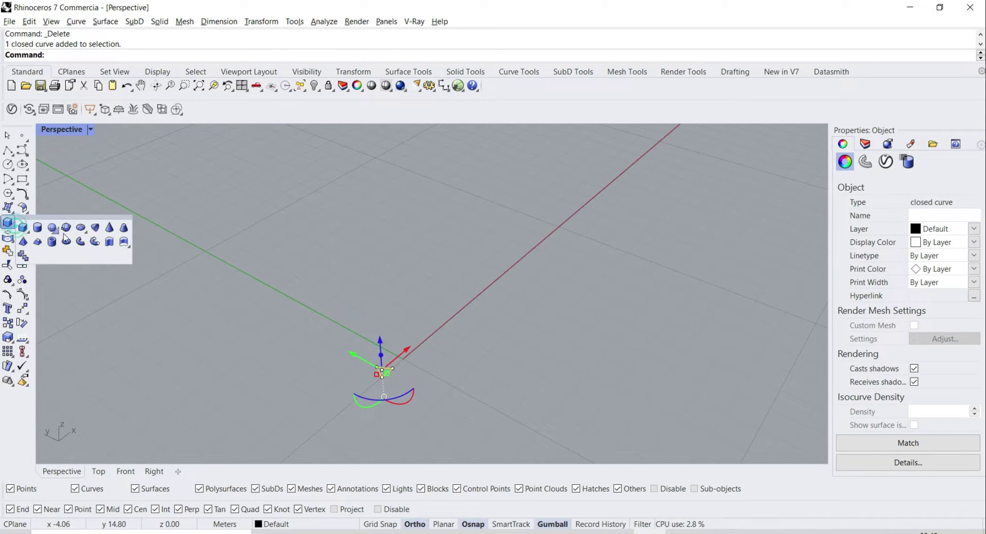
pyautogui.click(108, 242)
pyautogui.write('0.3')
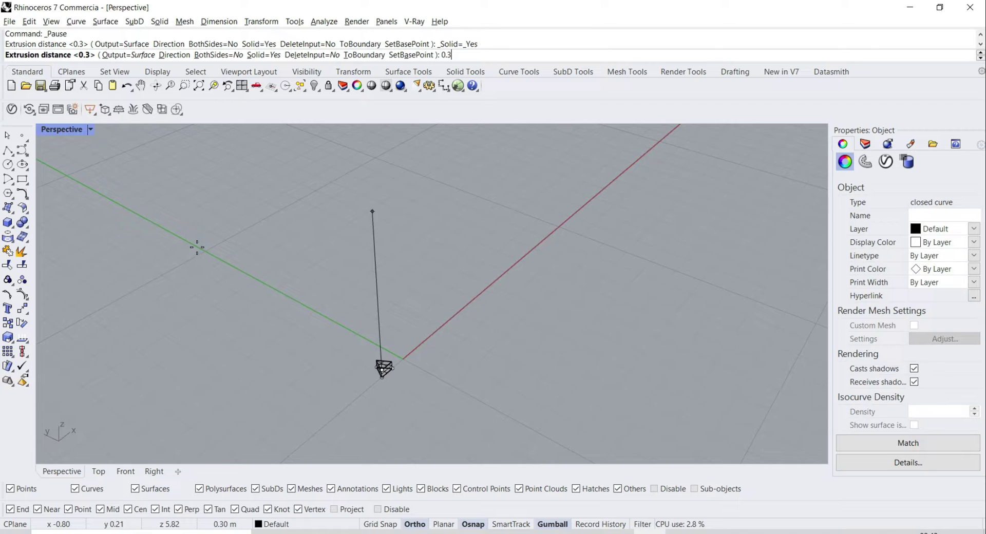
pyautogui.press('Return')
# Move the triangle curve straight up by 0.35 m, just above the solid prism
pyautogui.scroll(6, 399, 381)
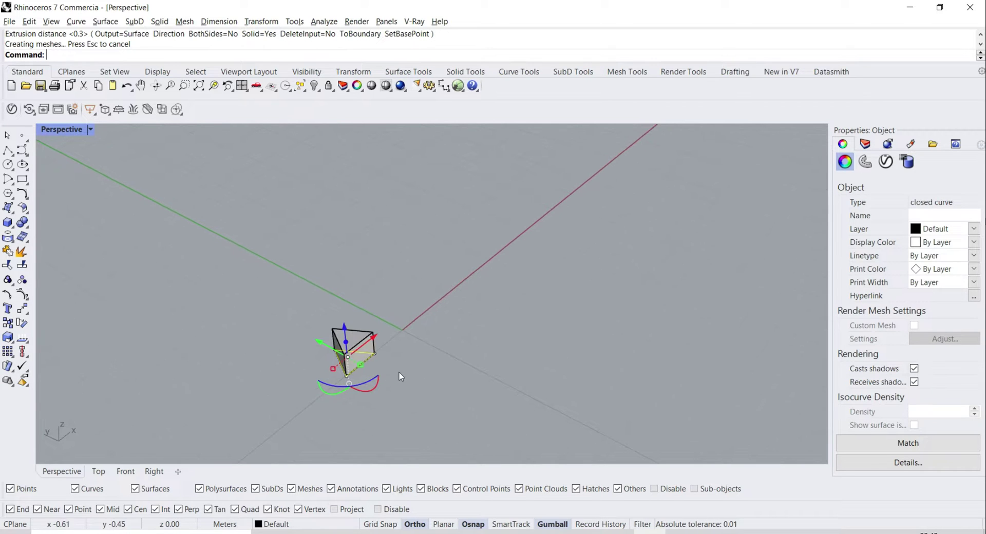
pyautogui.moveTo(348, 332); pyautogui.dragTo(346, 295)
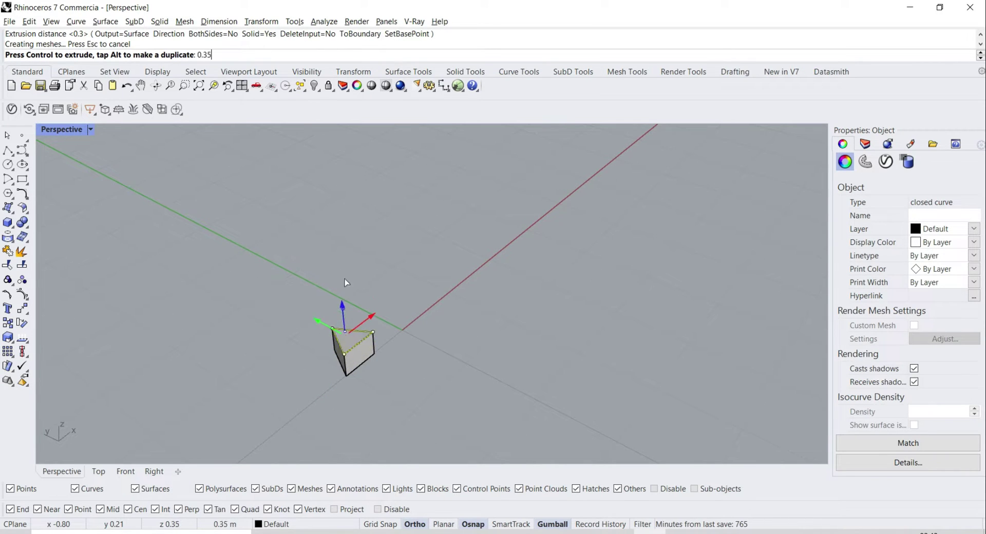
pyautogui.write('0.35')
pyautogui.press('Return')
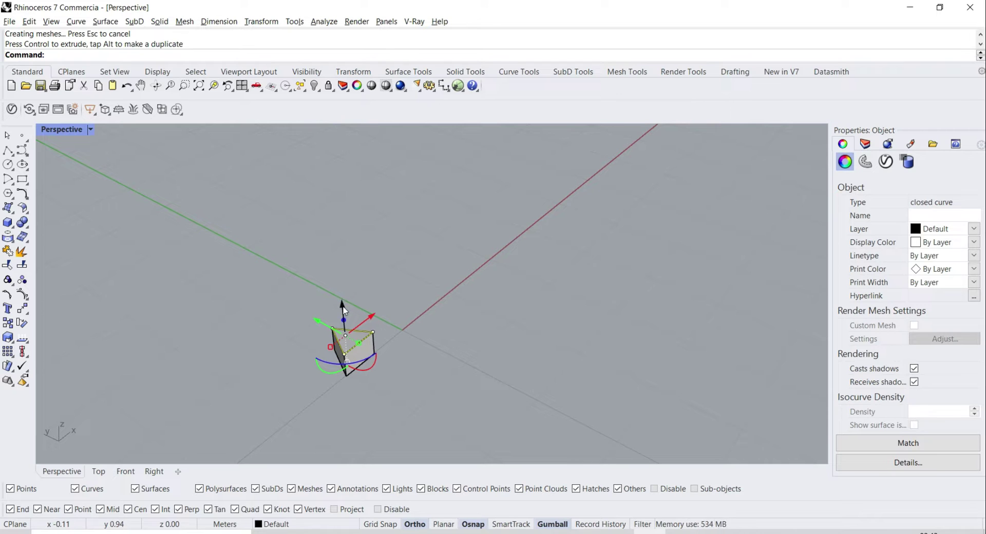
# Rotate a copy of the raised triangle curve about its centre, turning it from an edge midpoint to the adjacent corner
pyautogui.scroll(3, 307, 349)
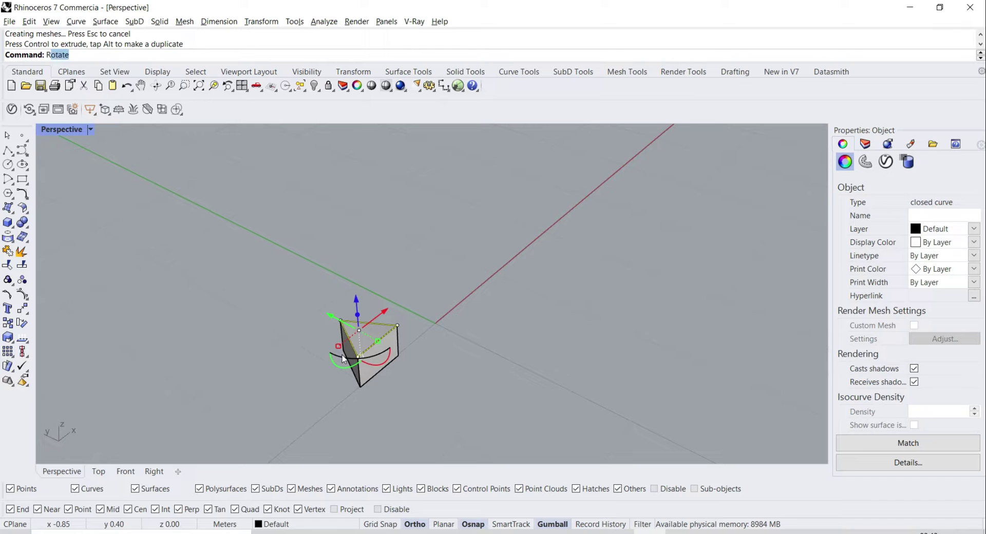
pyautogui.write('R')
pyautogui.press('Return')
pyautogui.scroll(5, 352, 362)
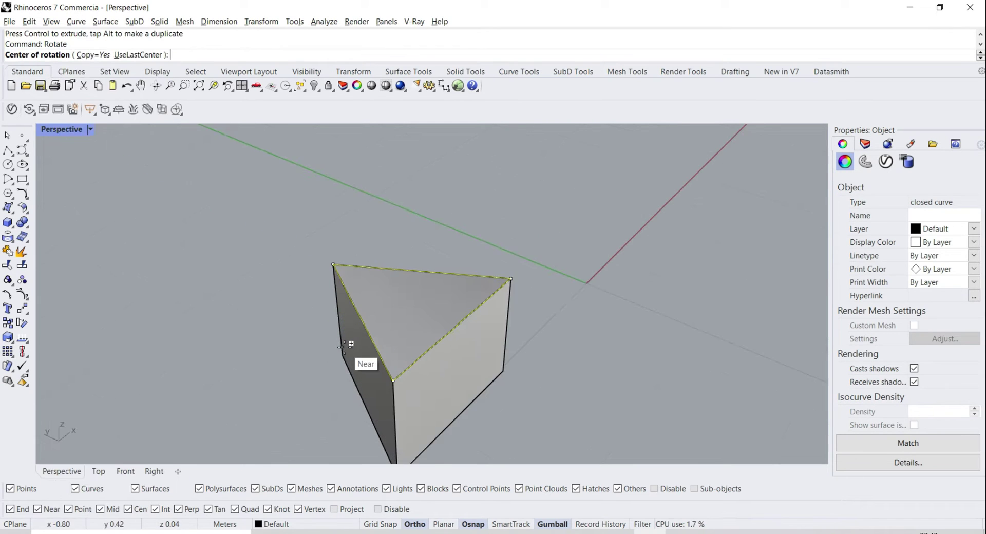
pyautogui.click(426, 295)
pyautogui.click(479, 320)
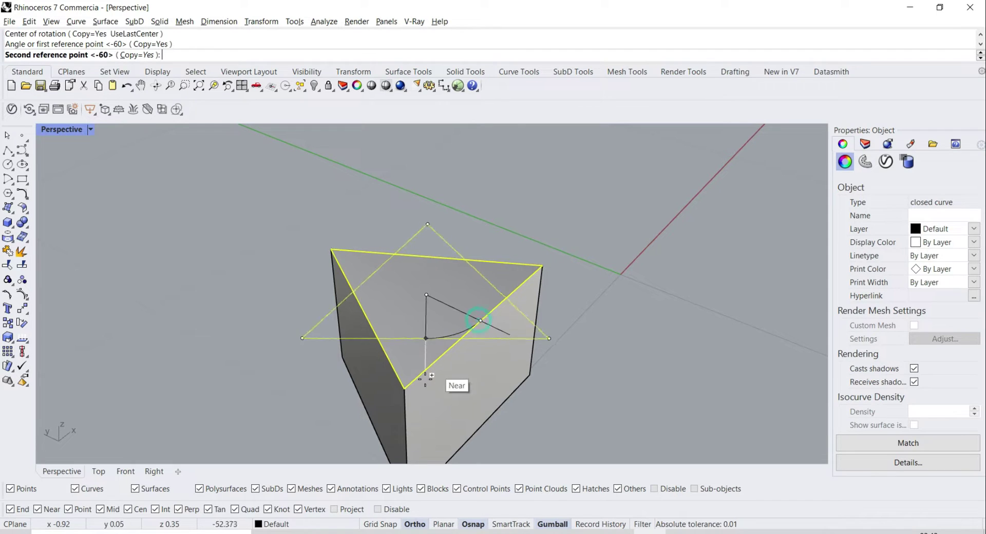
pyautogui.click(405, 389)
pyautogui.press('Return')
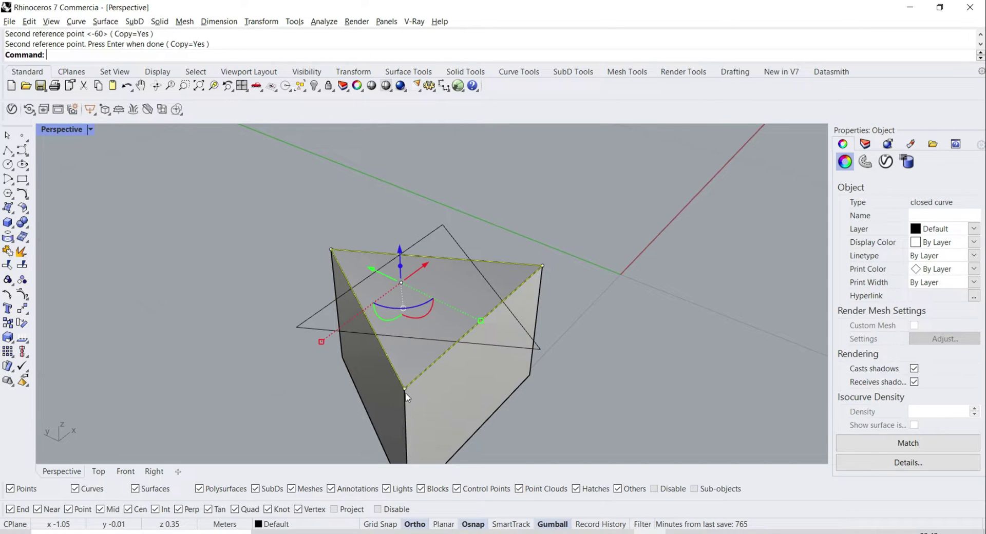
# Move the rotated triangle copy straight up to an elevation of 15.35 m above the base prism
pyautogui.click(583, 331)
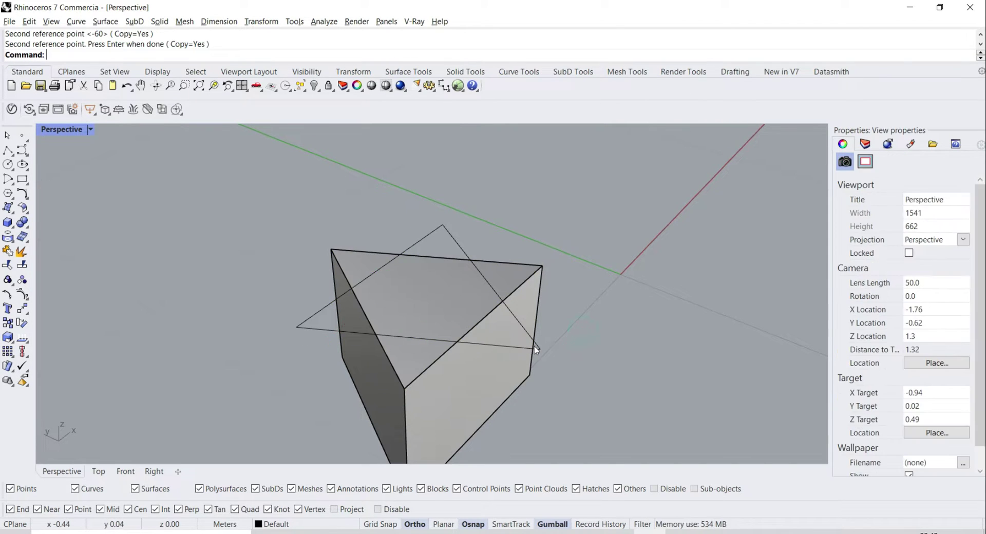
pyautogui.click(524, 330)
pyautogui.scroll(-10, 525, 331)
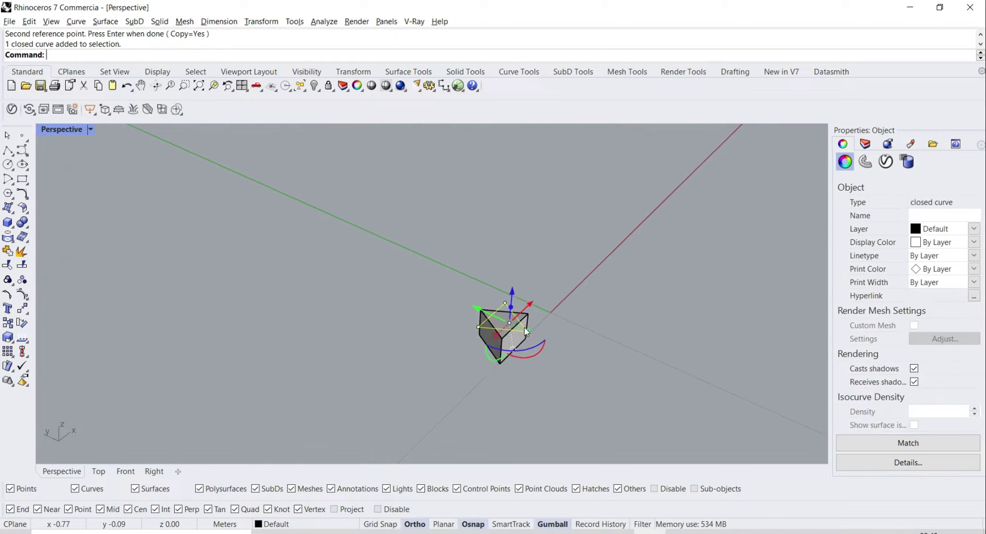
pyautogui.moveTo(339, 366); pyautogui.dragTo(330, 302)
pyautogui.press('Return')
pyautogui.scroll(-6, 308, 262)
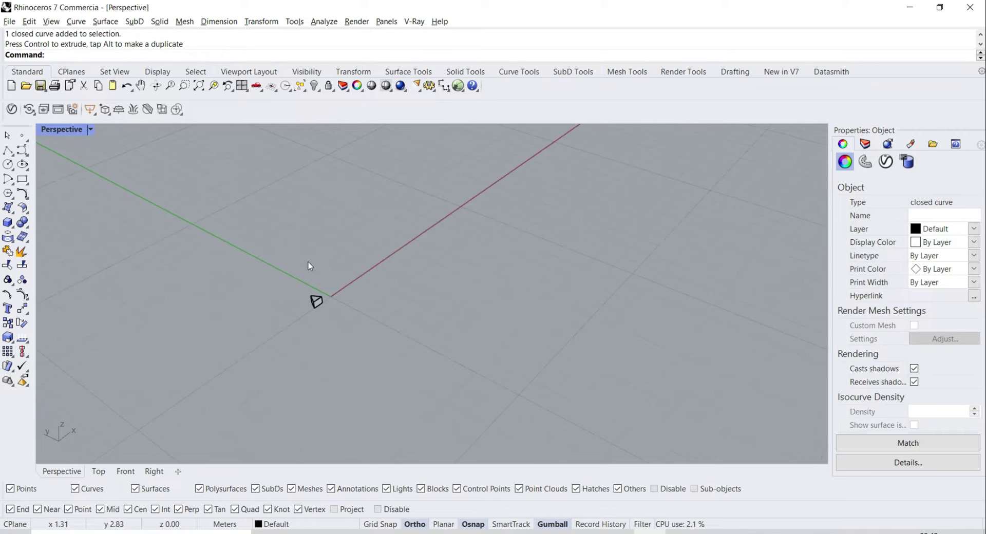
# Enlarge the raised triangle well beyond the base prism's size, fine-tuning it with a small uniform scale
pyautogui.moveTo(291, 206); pyautogui.dragTo(378, 221, button='right')
pyautogui.moveTo(376, 210); pyautogui.dragTo(399, 225)
pyautogui.click(437, 282)
pyautogui.scroll(-6, 438, 284)
pyautogui.scroll(5, 431, 295)
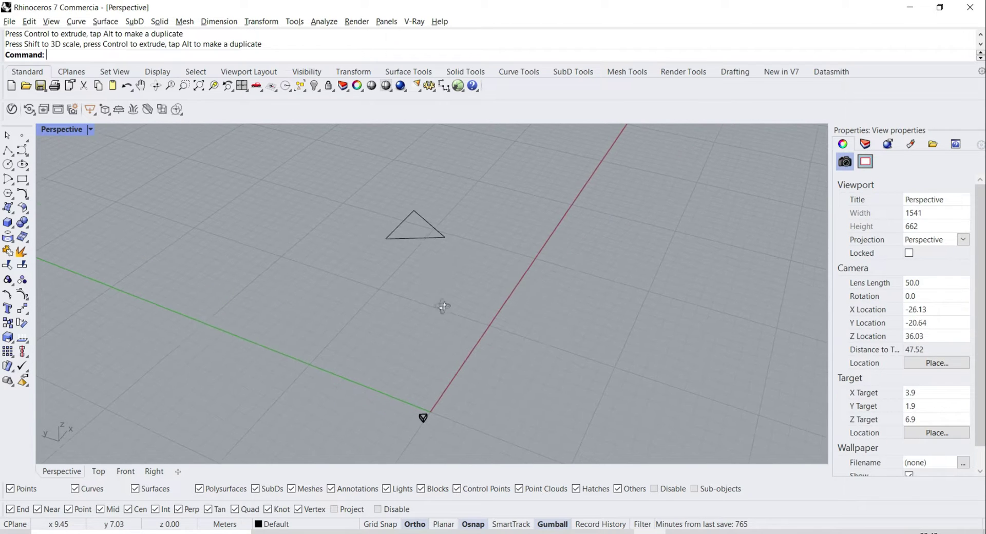
pyautogui.click(435, 238)
pyautogui.keyDown('shift'); pyautogui.moveTo(446, 238); pyautogui.dragTo(441, 236); pyautogui.keyUp('shift')
pyautogui.click(468, 286)
pyautogui.moveTo(468, 286); pyautogui.dragTo(443, 289, button='right')
# Draw a straight line outward from the front corner of the raised triangle
pyautogui.click(8, 150)
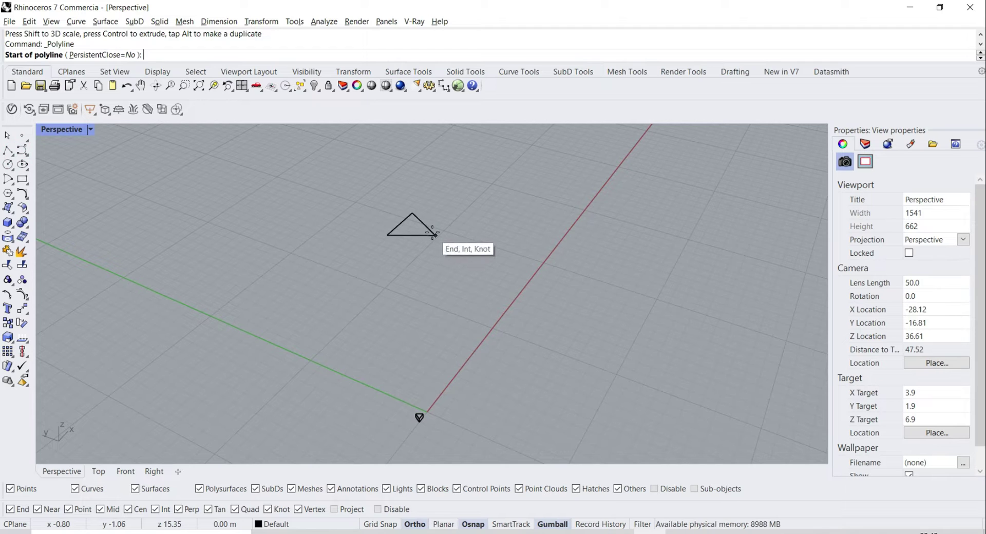
pyautogui.click(436, 235)
pyautogui.click(465, 259)
pyautogui.rightClick(466, 260)
# Slope the new line down from the triangle's corner so its free end sits at about 12.38 m elevation
pyautogui.click(472, 249)
pyautogui.moveTo(468, 296); pyautogui.dragTo(492, 223)
pyautogui.click(471, 257)
pyautogui.moveTo(476, 215); pyautogui.dragTo(511, 248)
pyautogui.press('Escape')
pyautogui.moveTo(511, 248); pyautogui.dragTo(423, 313, button='right')
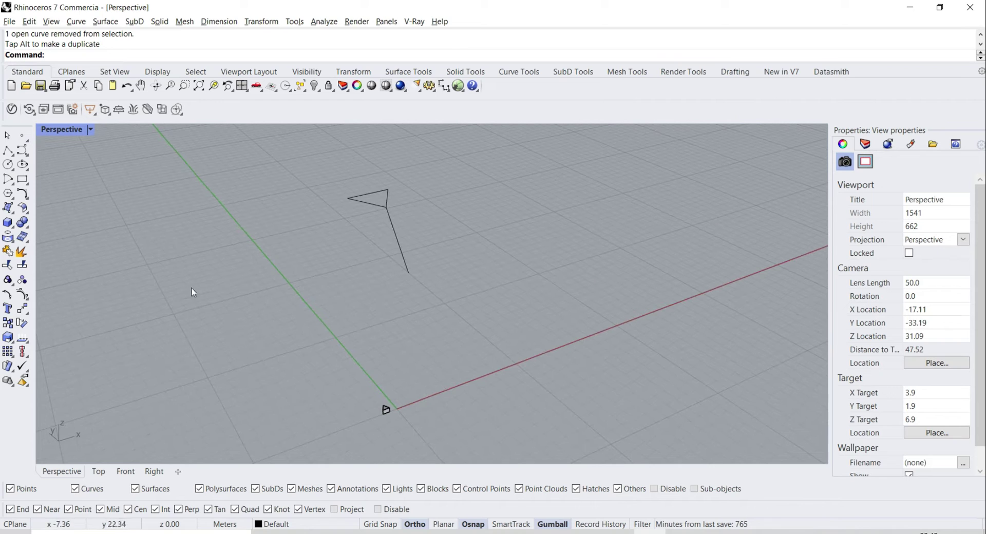
# Create a triangular corner-point surface between one edge of the raised triangle and the lower end of the sloped line
pyautogui.click(9, 194)
pyautogui.click(395, 188)
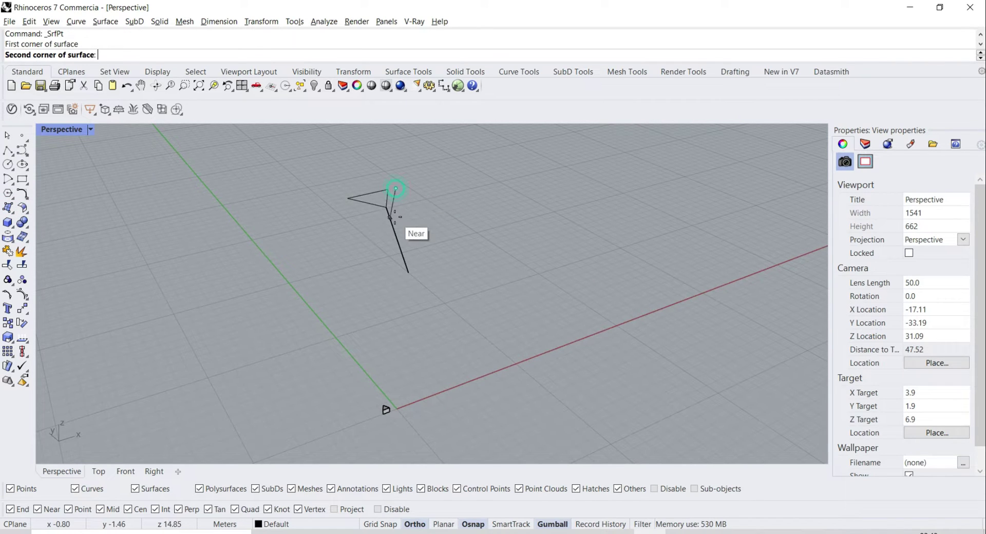
pyautogui.click(387, 207)
pyautogui.click(409, 273)
pyautogui.rightClick(415, 277)
# Create a second corner-point surface from the sloped line's lower end down to the top edge of the base prism
pyautogui.rightClick(413, 301)
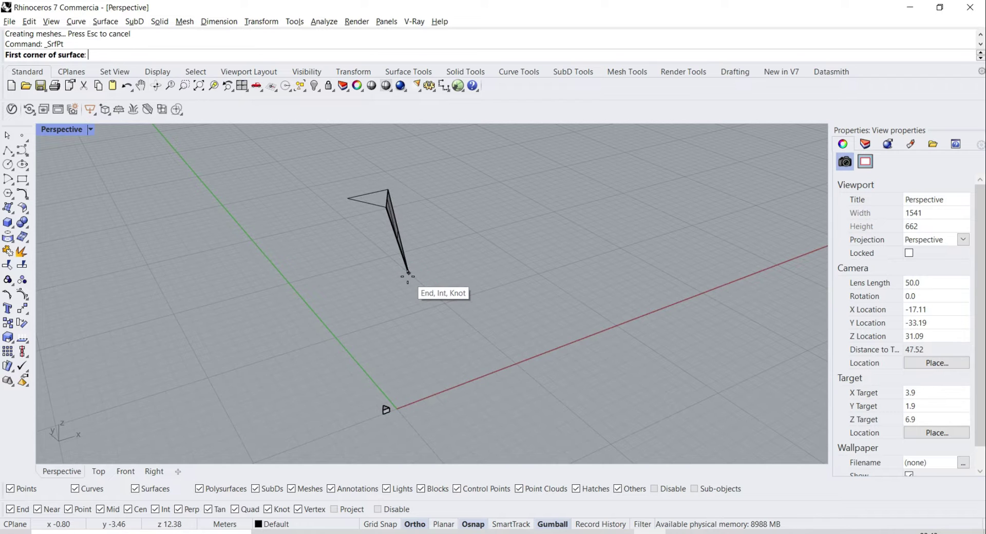
pyautogui.click(407, 272)
pyautogui.click(388, 408)
pyautogui.click(385, 409)
pyautogui.rightClick(441, 362)
# Scale up the upper triangular surface with its base point at the raised triangle's front corner
pyautogui.moveTo(440, 362); pyautogui.dragTo(335, 257, button='right')
pyautogui.click(331, 205)
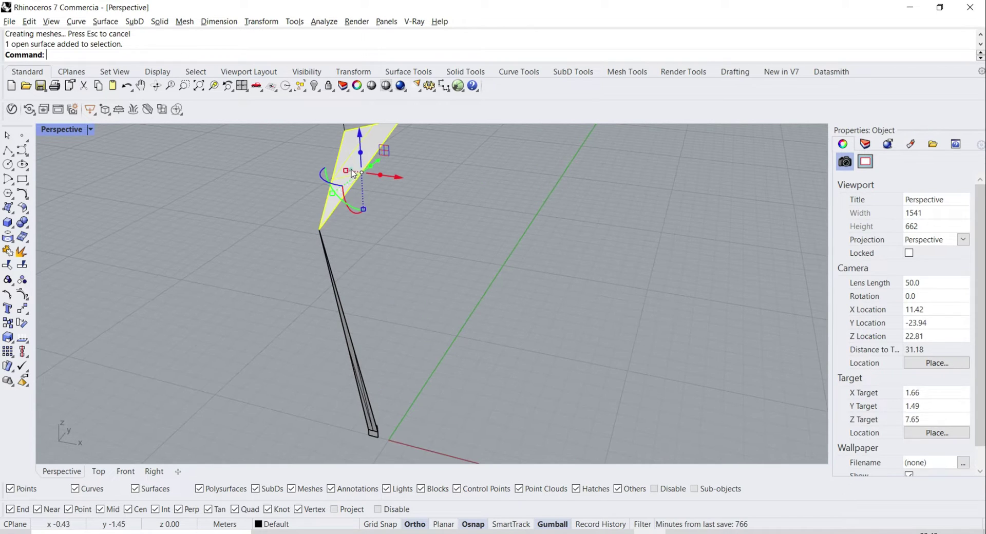
pyautogui.click(8, 337)
pyautogui.click(344, 131)
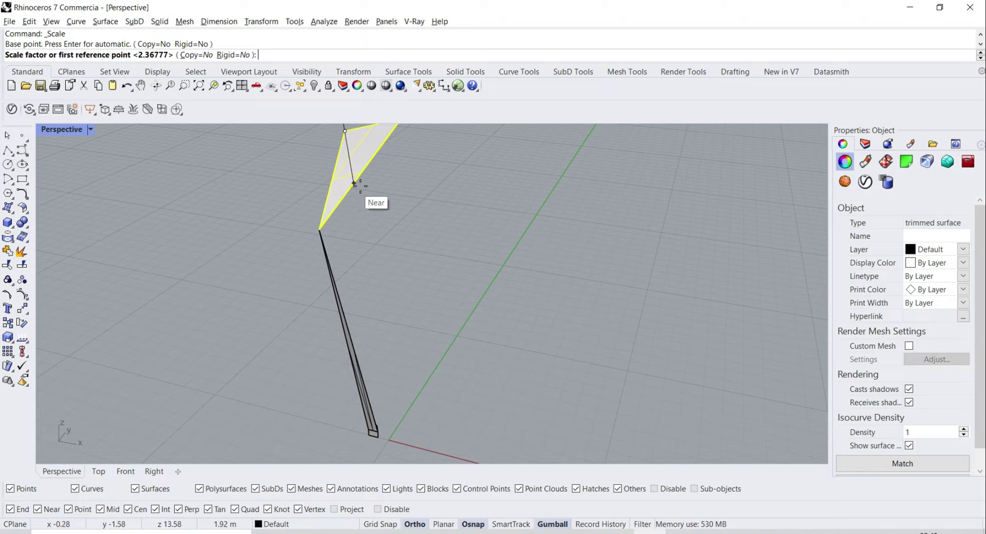
pyautogui.click(354, 183)
pyautogui.click(460, 291)
pyautogui.click(595, 322)
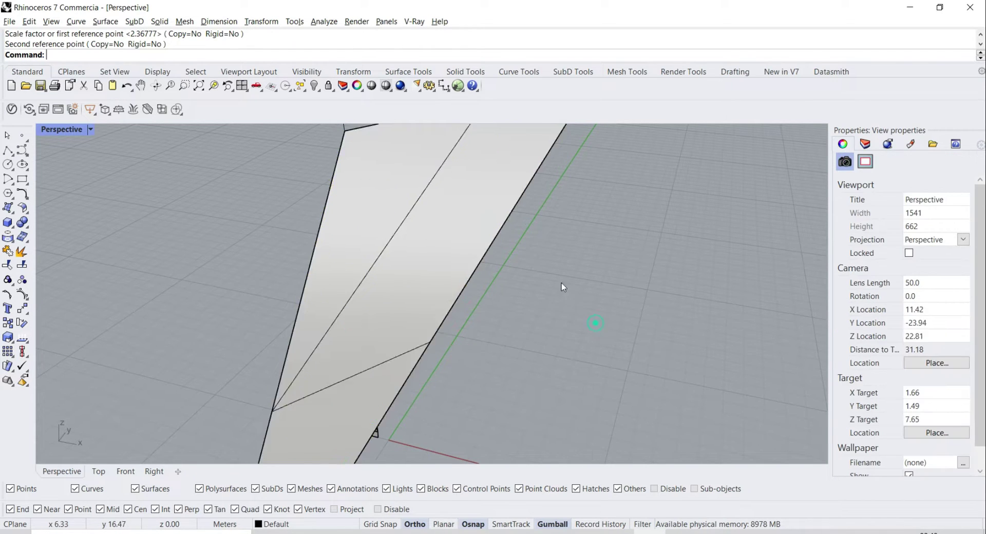
# Draw a line from the raised triangle's corner, extending its back edge outward past the enlarged surface
pyautogui.moveTo(561, 284); pyautogui.dragTo(488, 268, button='right')
pyautogui.click(8, 150)
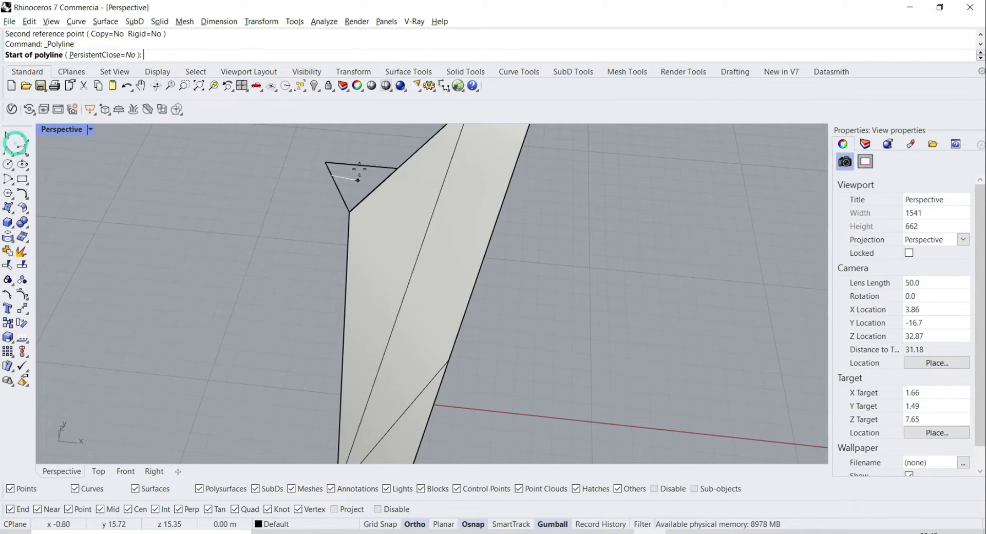
pyautogui.click(398, 169)
pyautogui.click(551, 200)
pyautogui.rightClick(550, 236)
pyautogui.moveTo(549, 236); pyautogui.dragTo(33, 281, button='right')
# Project the extension line onto the enlarged upper surface along the construction plane's Z direction
pyautogui.click(466, 238)
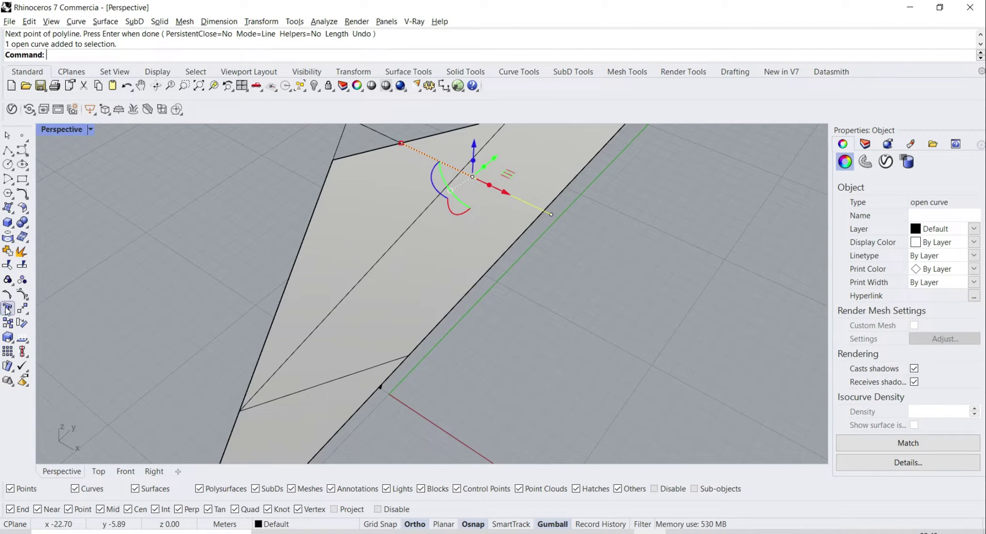
pyautogui.click(10, 238)
pyautogui.click(475, 281)
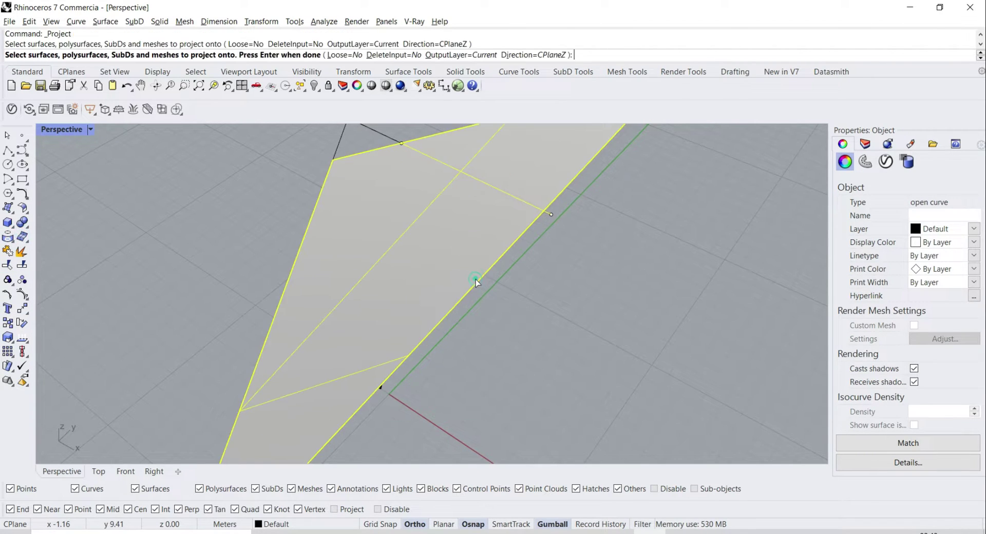
pyautogui.rightClick(477, 281)
# Trim off the part of the upper surface lying beyond the projected curve
pyautogui.keyDown('shift'); pyautogui.moveTo(476, 281); pyautogui.dragTo(502, 300, button='right'); pyautogui.keyUp('shift')
pyautogui.click(8, 265)
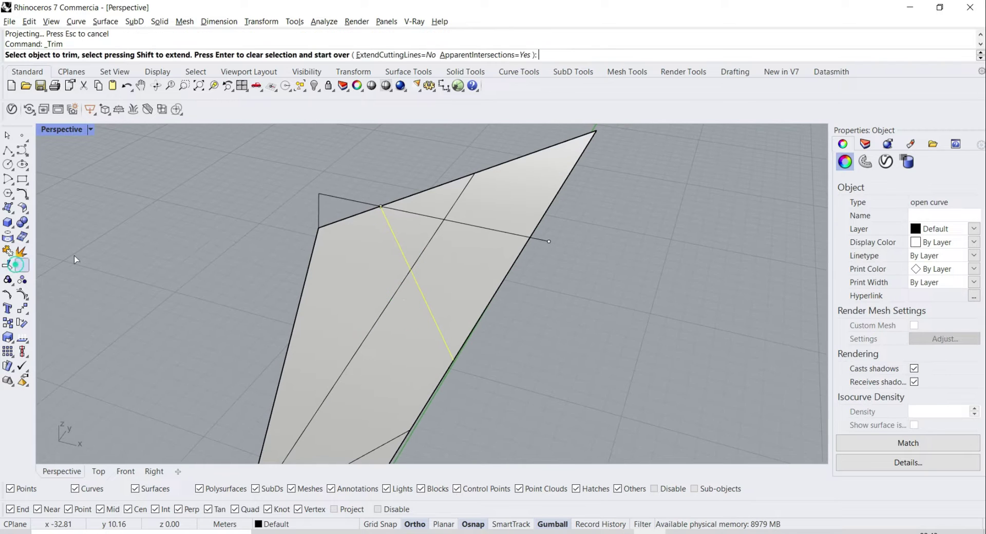
pyautogui.click(508, 192)
pyautogui.rightClick(493, 230)
# Delete the extension line and its projected curve on the upper surface
pyautogui.click(492, 230)
pyautogui.rightClick(492, 230)
pyautogui.press('Delete')
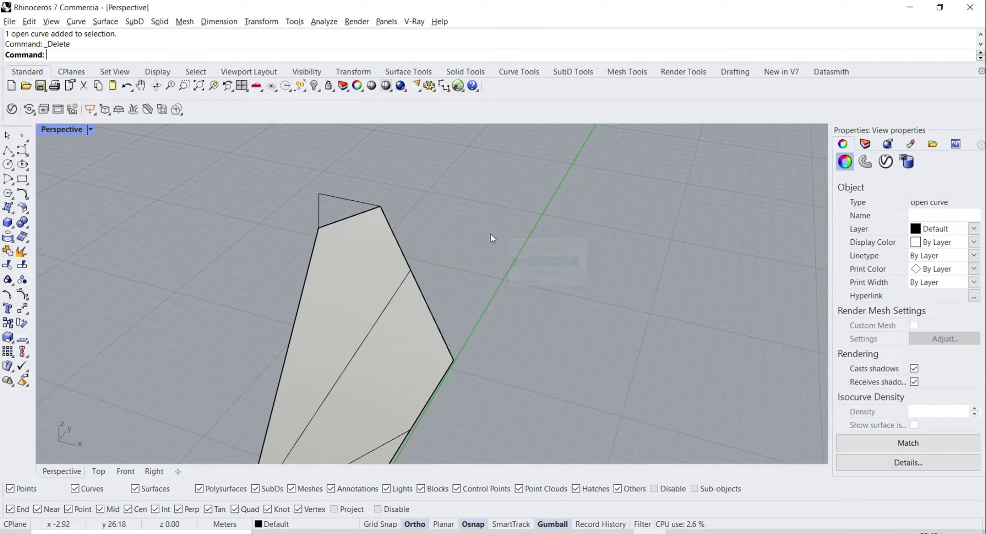
pyautogui.click(423, 298)
pyautogui.rightClick(424, 298)
pyautogui.press('Delete')
# Scale up the lower triangular surface about its base edge on the prism until it extends past the upper surface
pyautogui.moveTo(606, 246); pyautogui.dragTo(472, 301, button='right')
pyautogui.click(415, 315)
pyautogui.keyDown('shift'); pyautogui.moveTo(415, 315); pyautogui.dragTo(365, 221, button='right'); pyautogui.keyUp('shift')
pyautogui.click(14, 325)
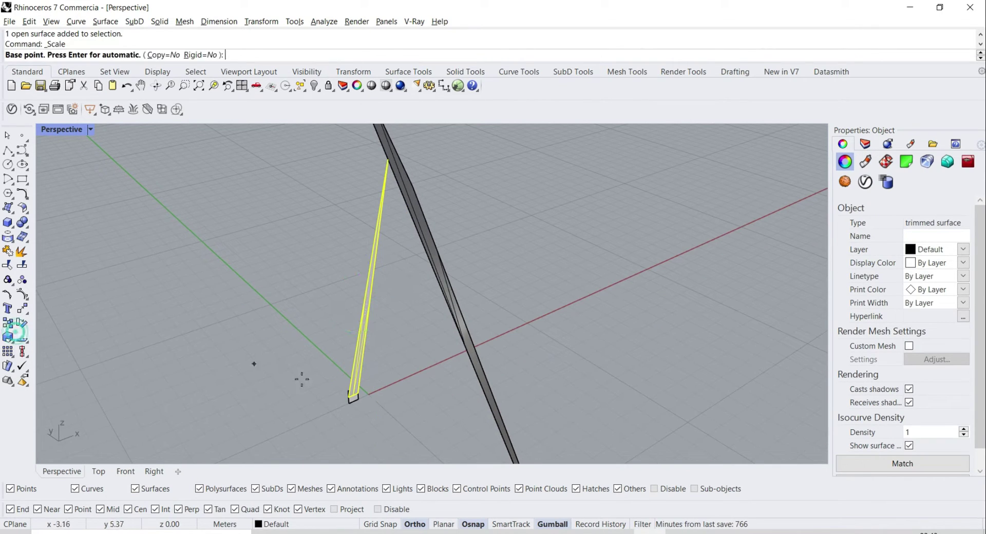
pyautogui.click(353, 394)
pyautogui.click(357, 394)
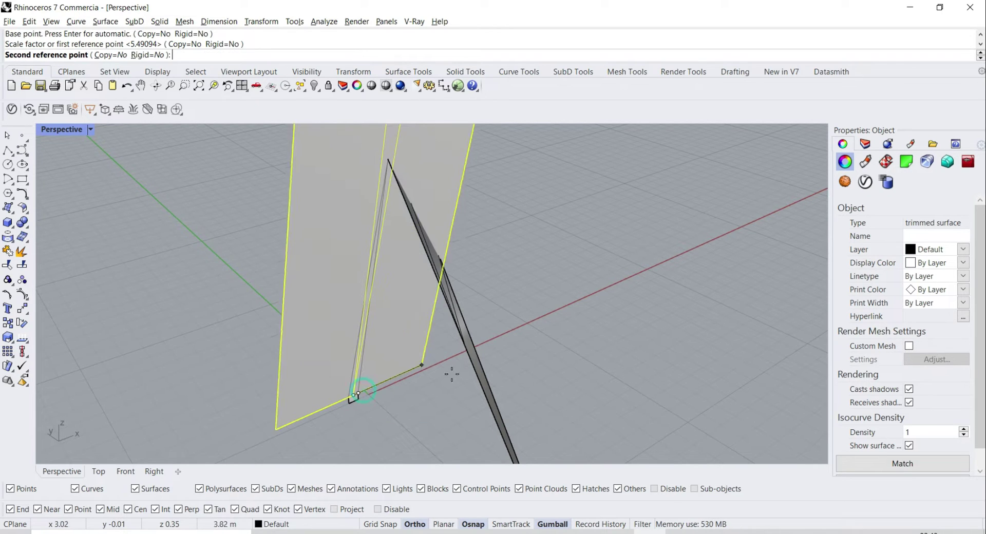
pyautogui.click(583, 327)
# Trim away the portion of the upper surface that passes beyond the enlarged lower surface
pyautogui.moveTo(518, 334); pyautogui.dragTo(403, 352, button='right')
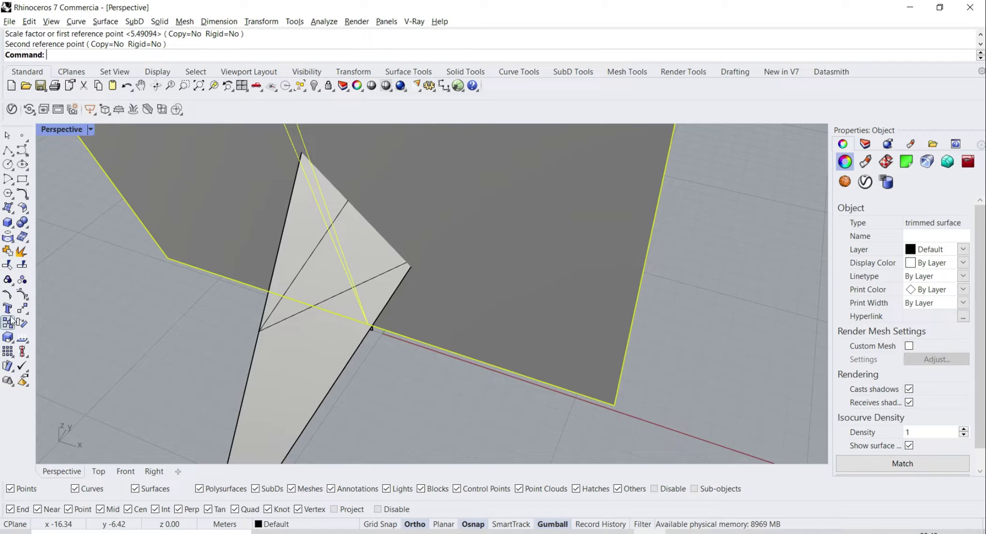
pyautogui.click(8, 264)
pyautogui.click(282, 386)
pyautogui.moveTo(328, 365); pyautogui.dragTo(380, 377, button='right')
pyautogui.click(380, 392)
pyautogui.moveTo(366, 345); pyautogui.dragTo(130, 227, button='right')
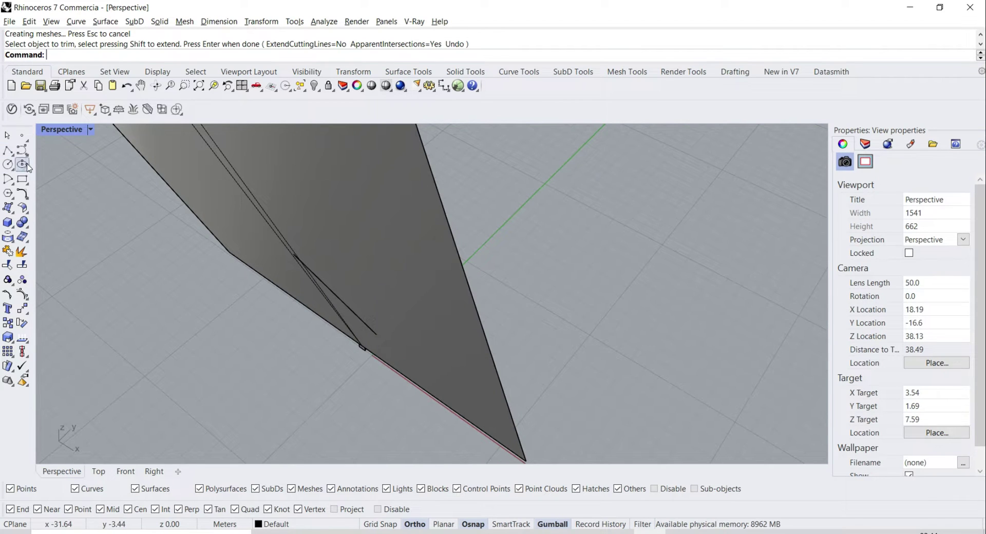
# Draw a closed polyline through both ends of the trimmed upper surface's lower edge and two corners of the prism's top edge
pyautogui.click(8, 150)
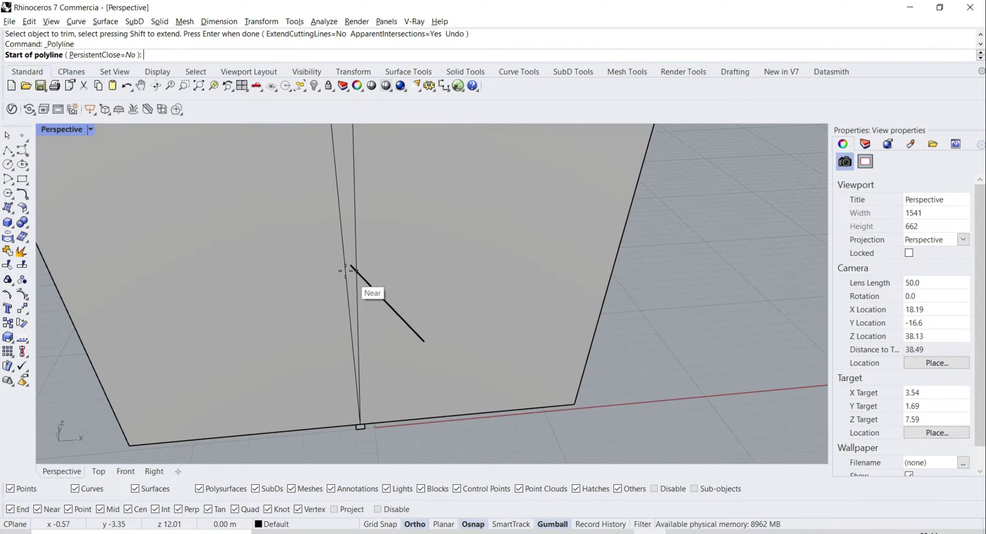
pyautogui.click(347, 266)
pyautogui.click(418, 342)
pyautogui.scroll(2, 359, 425)
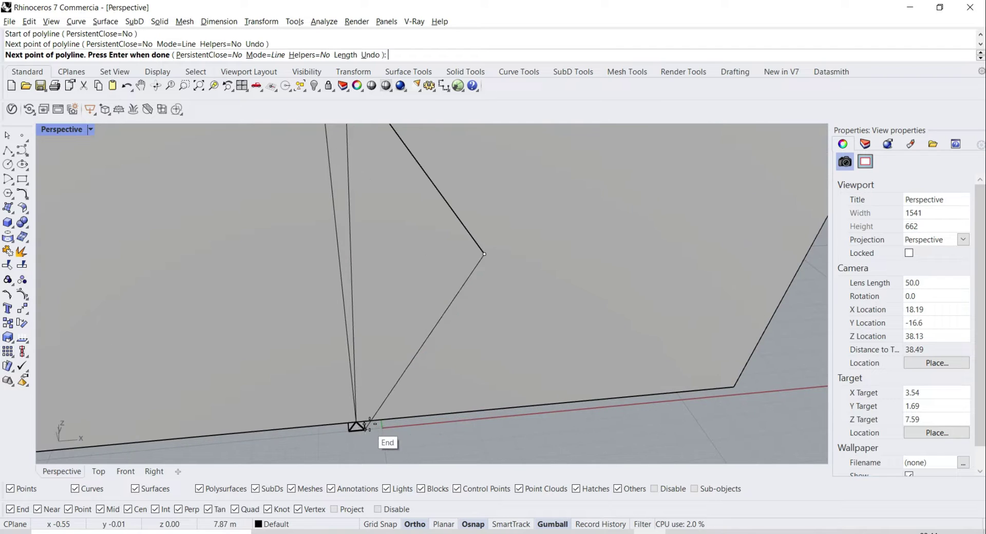
pyautogui.click(363, 421)
pyautogui.click(355, 422)
pyautogui.scroll(-3, 356, 421)
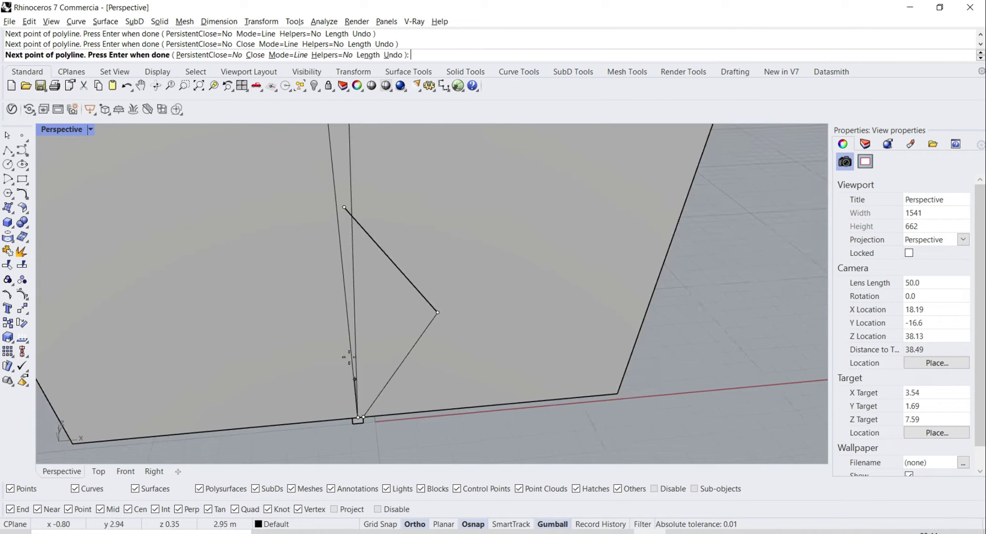
pyautogui.click(344, 208)
pyautogui.press('Return')
pyautogui.press('Escape')
# Trim the lower surface to the closed four-sided outline and delete the outline curve
pyautogui.click(346, 222)
pyautogui.press('Return')
pyautogui.press('Escape')
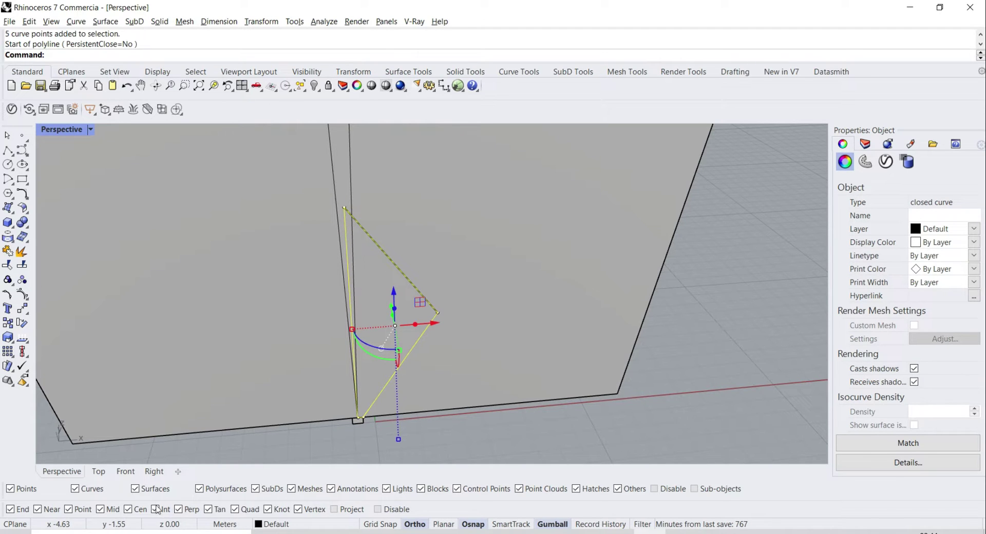
pyautogui.click(7, 264)
pyautogui.moveTo(154, 308); pyautogui.dragTo(205, 288, button='right')
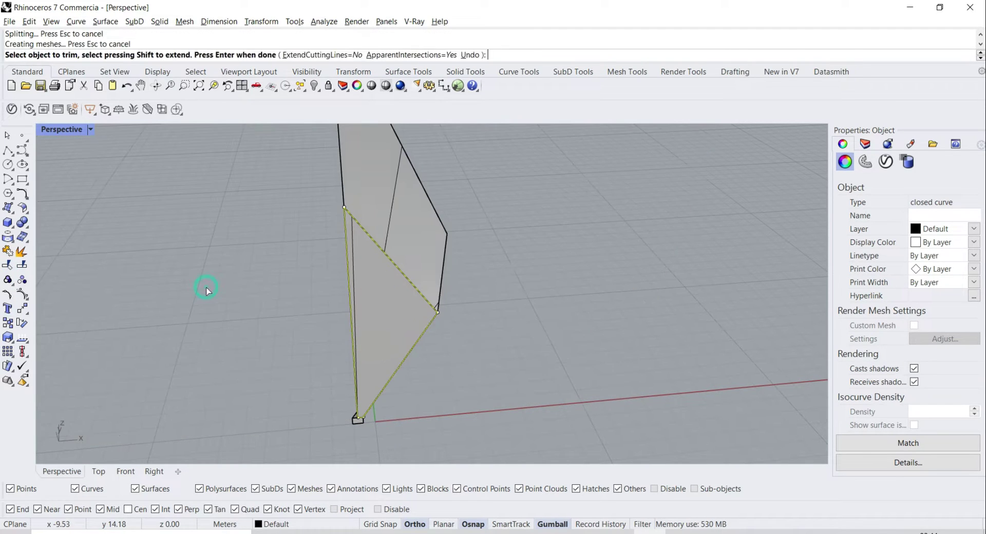
pyautogui.press('Delete')
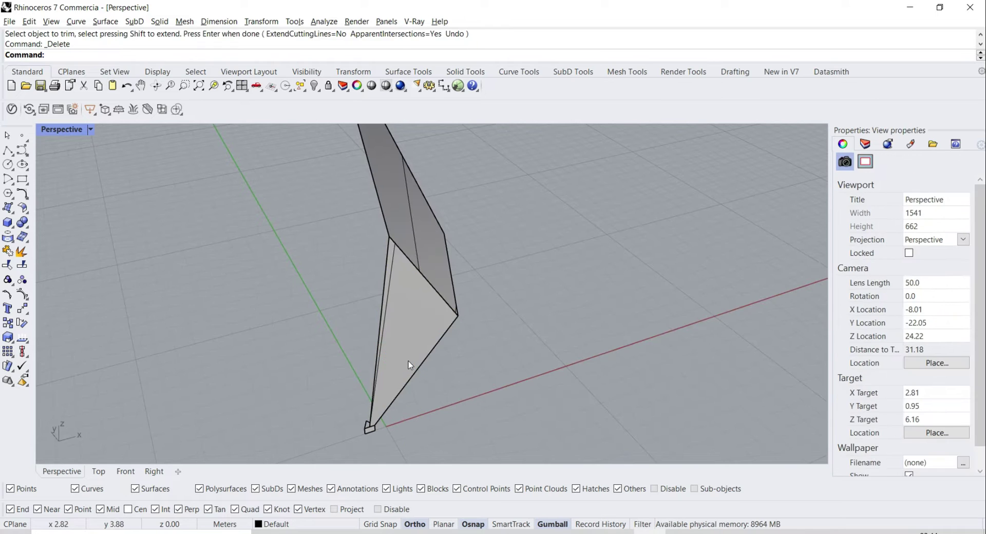
# In the Top view, draw a straight line about 4.6 m long along Y from the upper surface's lower outer corner past its far edge
pyautogui.click(408, 361)
pyautogui.moveTo(429, 294); pyautogui.dragTo(197, 293, button='right')
pyautogui.click(195, 295)
pyautogui.moveTo(267, 276); pyautogui.dragTo(328, 313, button='right')
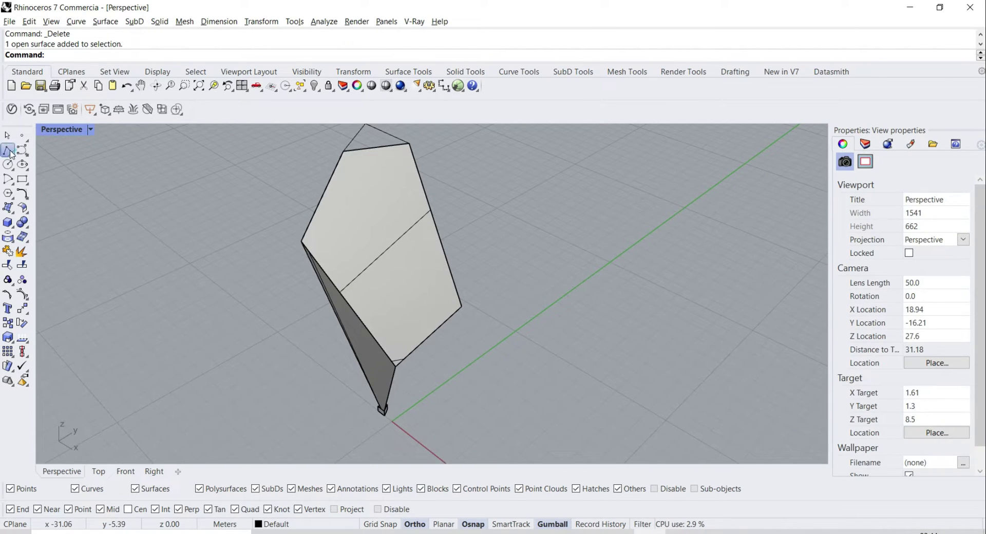
pyautogui.click(7, 150)
pyautogui.click(98, 471)
pyautogui.scroll(-6, 598, 314)
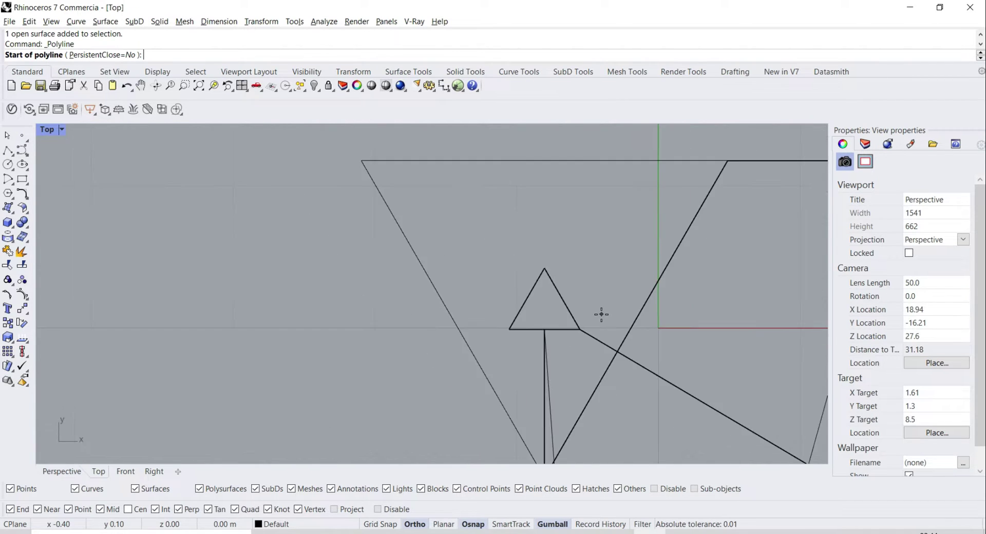
pyautogui.scroll(-2, 464, 274)
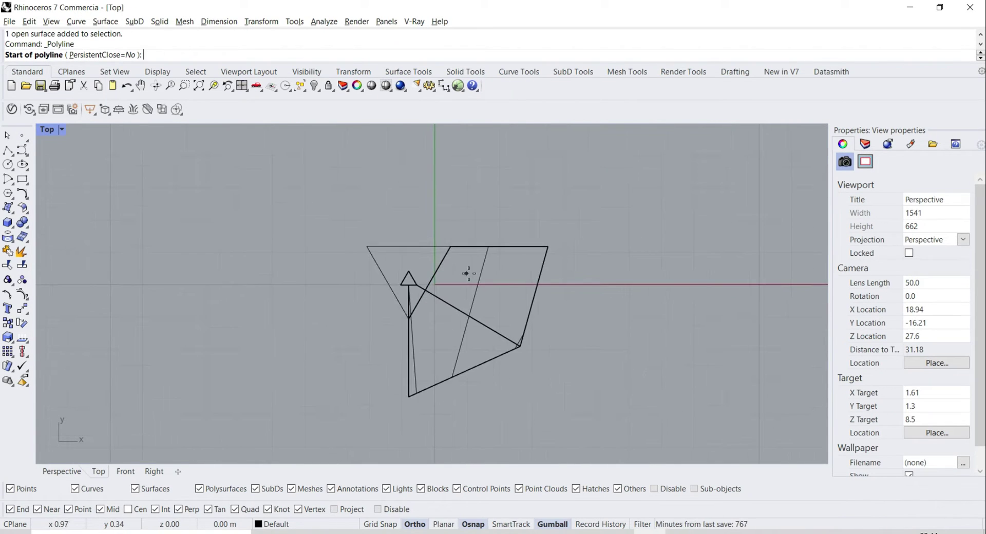
pyautogui.click(448, 352)
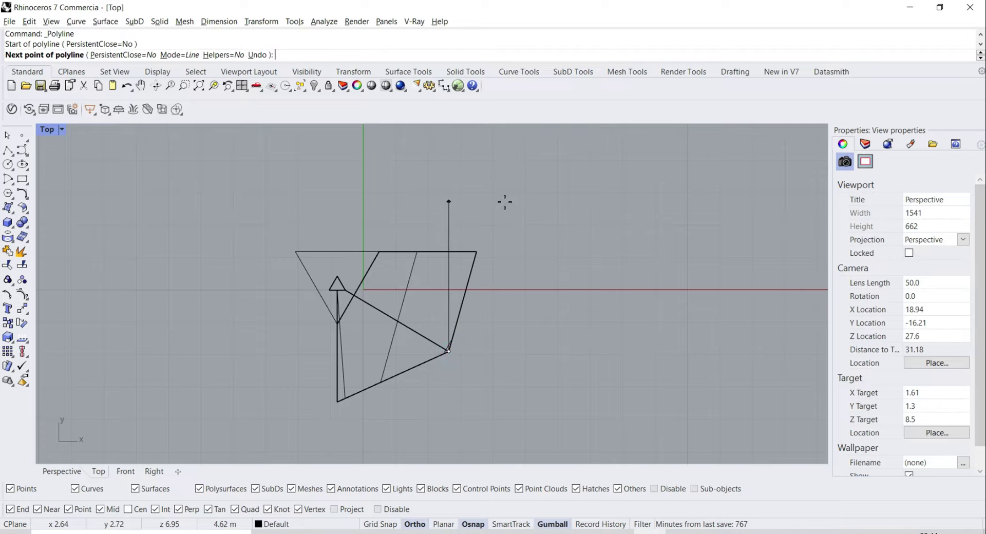
pyautogui.click(506, 202)
pyautogui.press('Return')
# Trim off the upper surface's outer corner beyond the line and delete the line
pyautogui.click(446, 226)
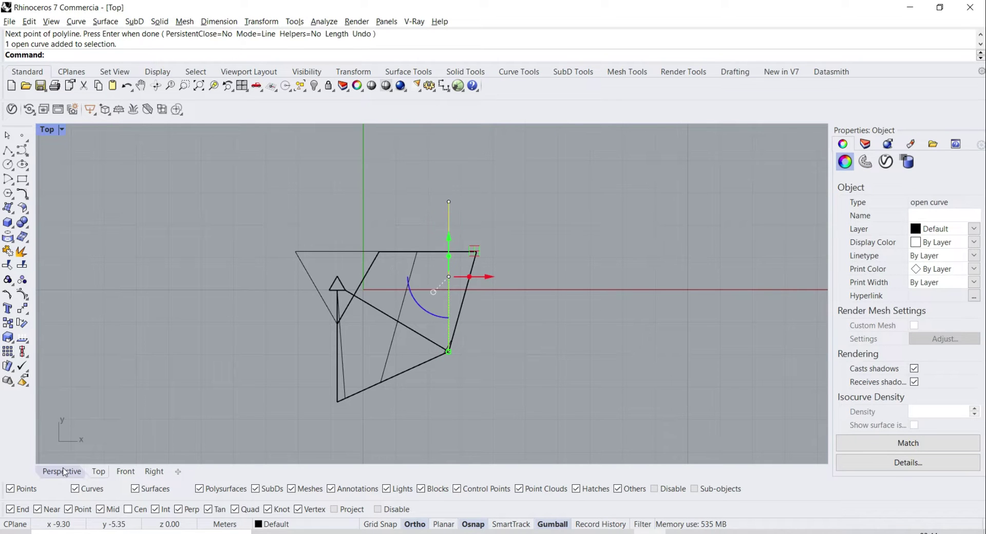
pyautogui.click(65, 472)
pyautogui.moveTo(382, 357); pyautogui.dragTo(422, 334, button='right')
pyautogui.click(7, 265)
pyautogui.click(465, 293)
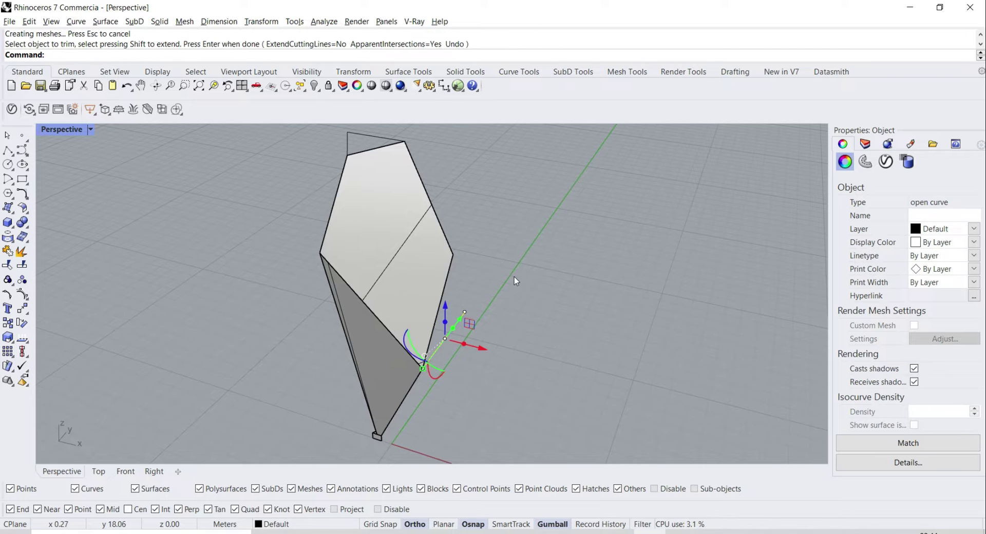
pyautogui.press('Delete')
# Create a triangular surface between the upper surface's newly cut edge and the corner of the base prism
pyautogui.moveTo(514, 280); pyautogui.dragTo(387, 306, button='right')
pyautogui.keyDown('shift'); pyautogui.moveTo(473, 285); pyautogui.dragTo(423, 322, button='right'); pyautogui.keyUp('shift')
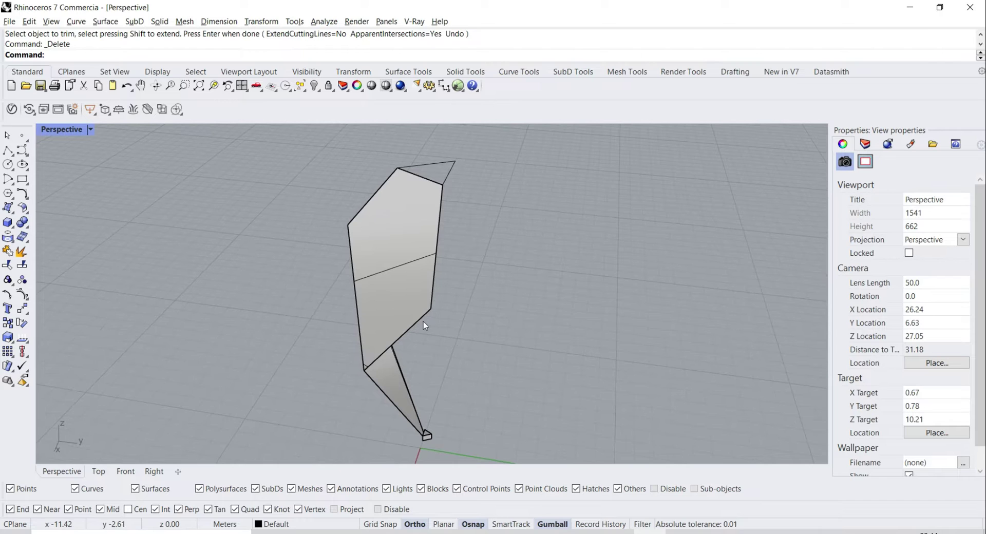
pyautogui.click(9, 224)
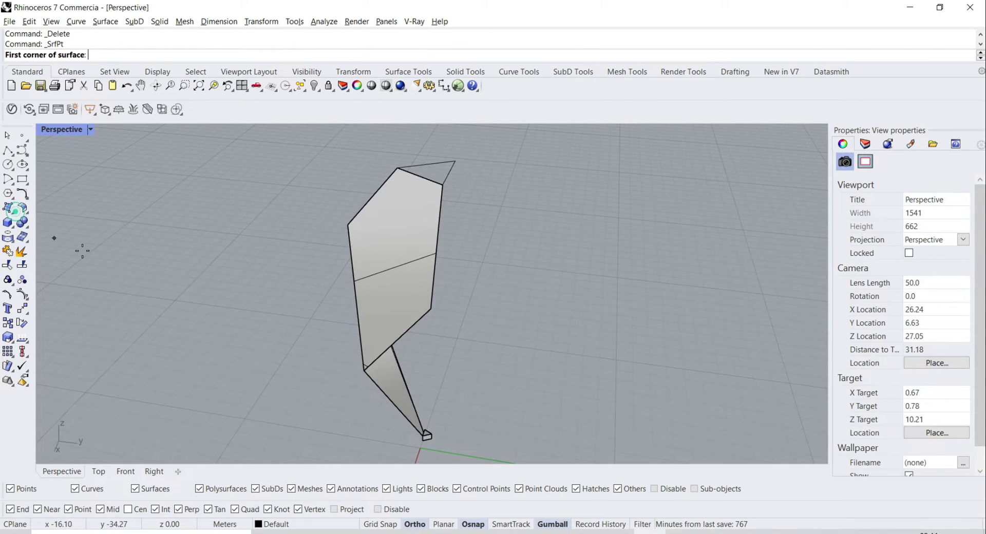
pyautogui.click(429, 309)
pyautogui.click(363, 369)
pyautogui.click(420, 437)
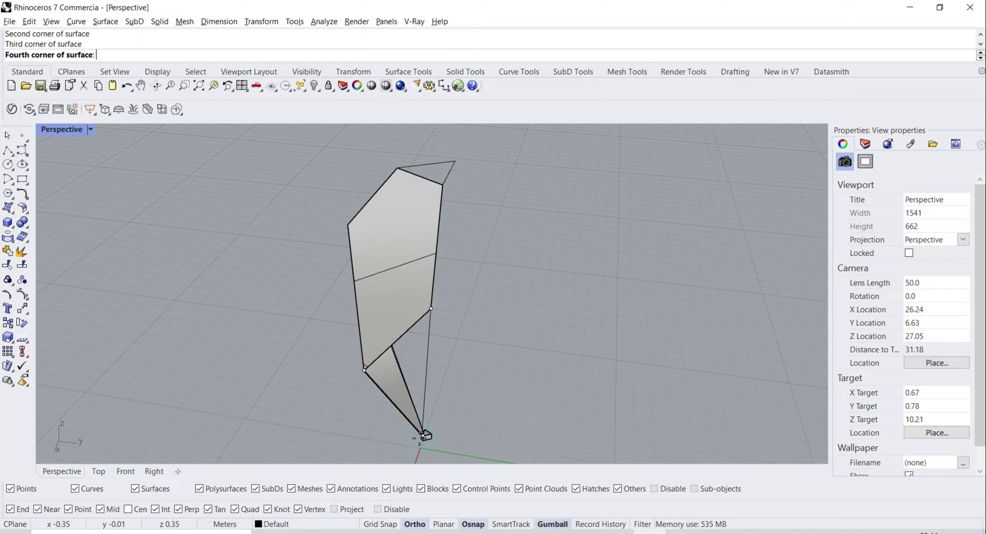
pyautogui.press('Return')
pyautogui.moveTo(410, 373); pyautogui.dragTo(320, 394, button='right')
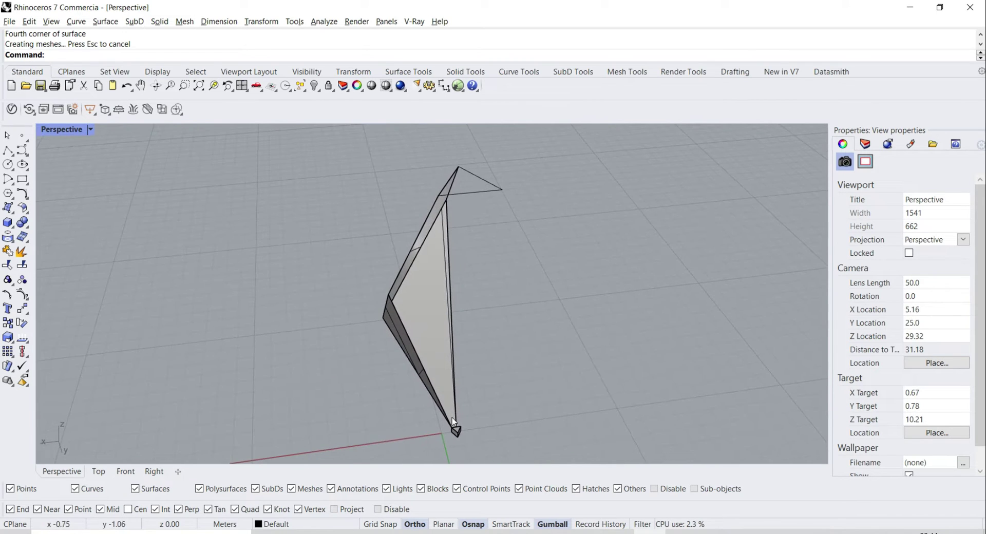
# Create a triangular surface from the top triangle's edge midpoint and adjacent corner down to the base prism's corner
pyautogui.rightClick(414, 413)
pyautogui.moveTo(413, 414); pyautogui.dragTo(454, 314, button='right')
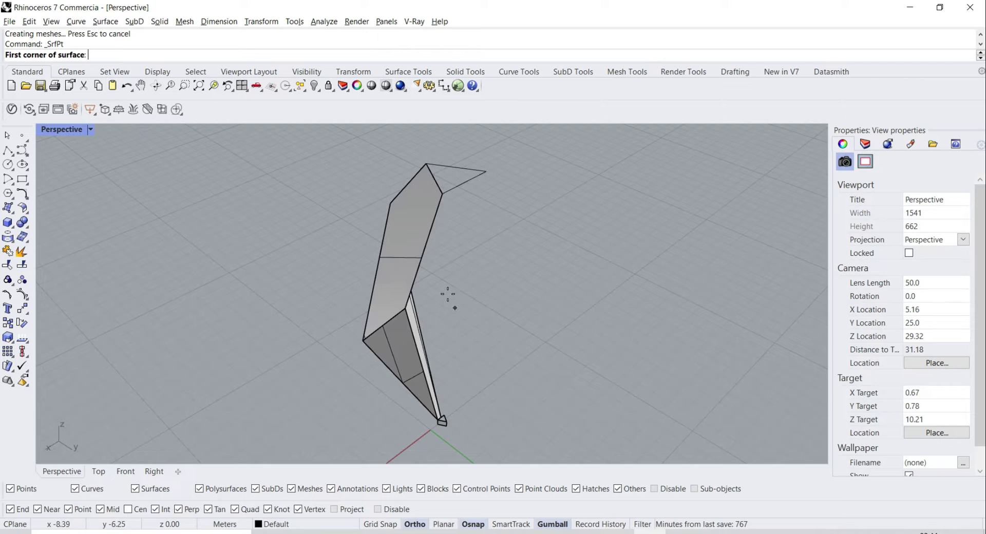
pyautogui.click(464, 189)
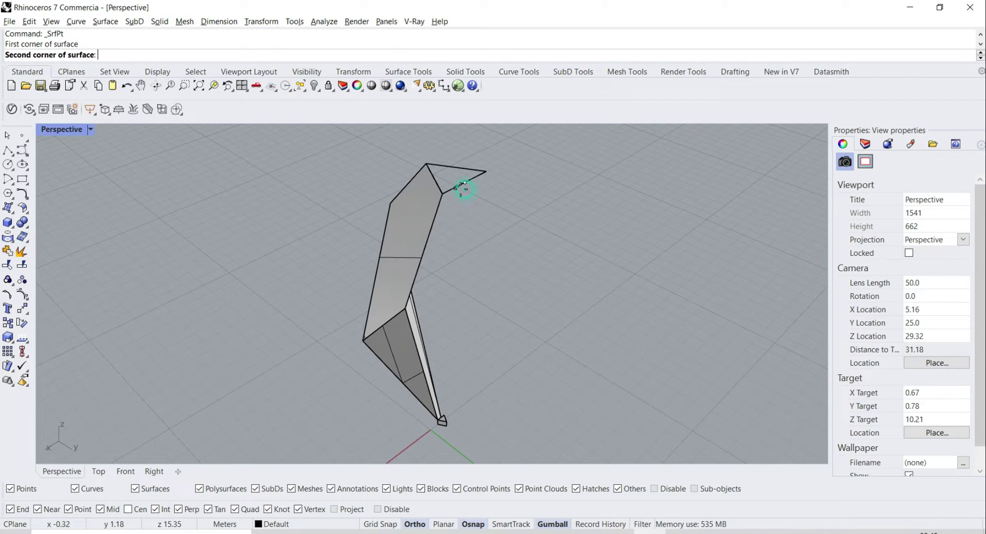
pyautogui.click(449, 193)
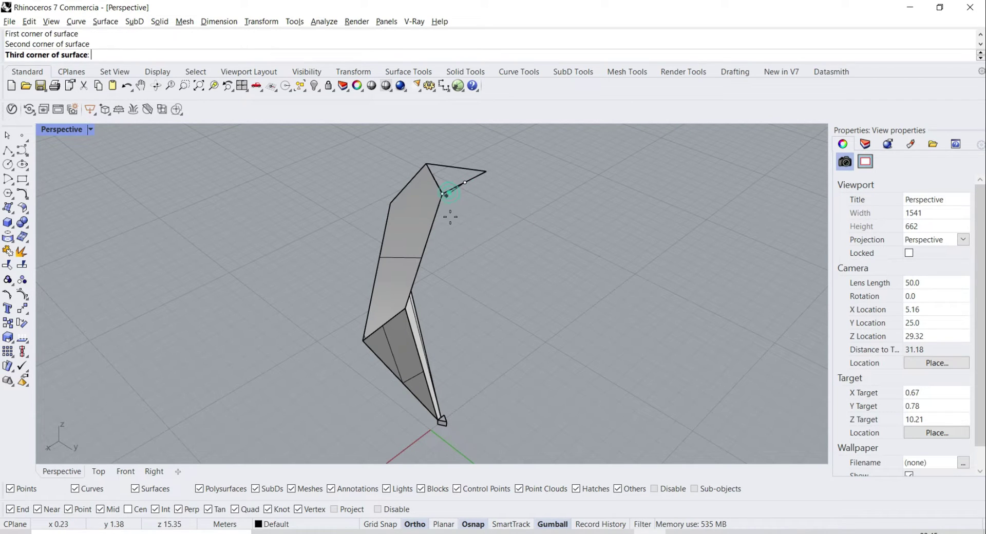
pyautogui.click(446, 419)
pyautogui.press('Return')
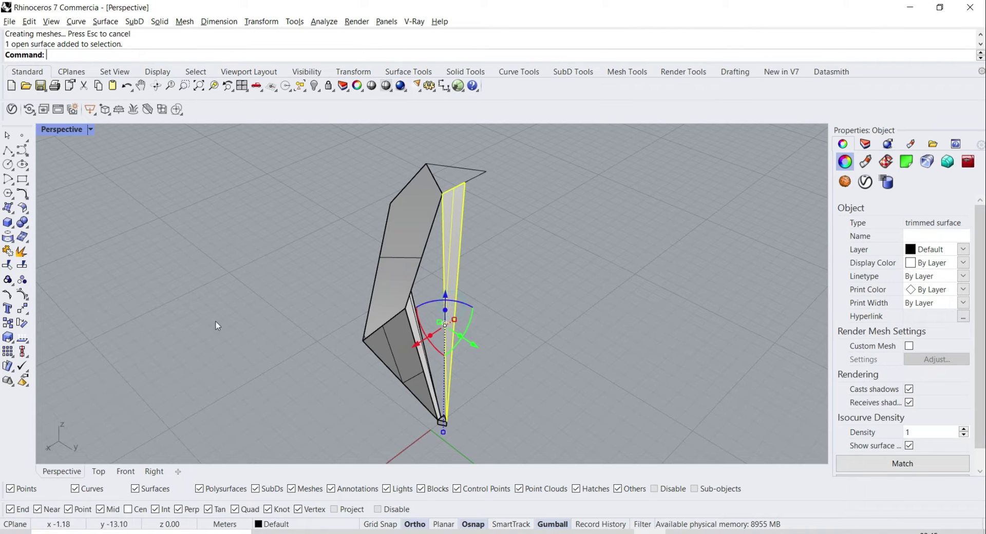
# Scale up the new triangular surface about the top edge midpoint until it extends beyond the upper and lower facets
pyautogui.click(7, 338)
pyautogui.click(465, 182)
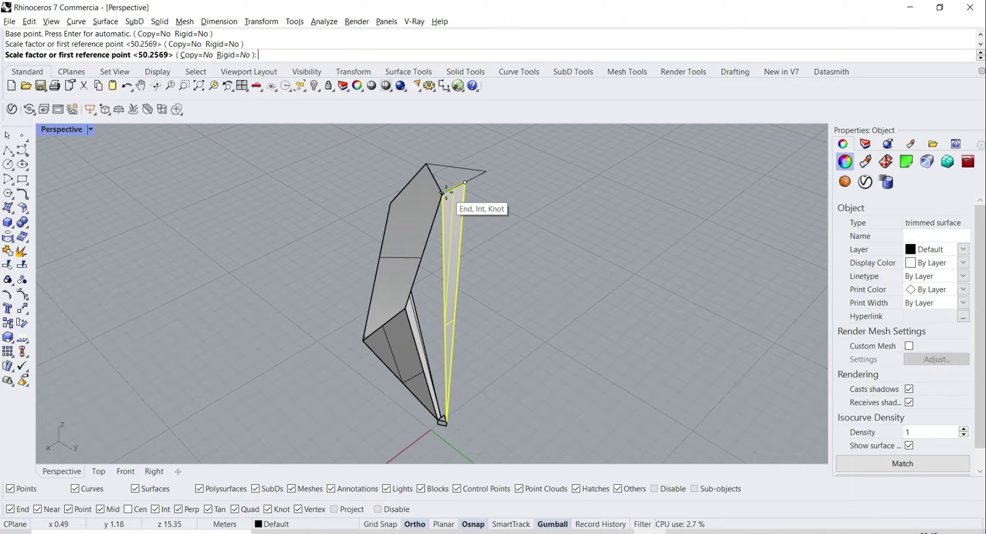
pyautogui.click(442, 193)
pyautogui.click(348, 255)
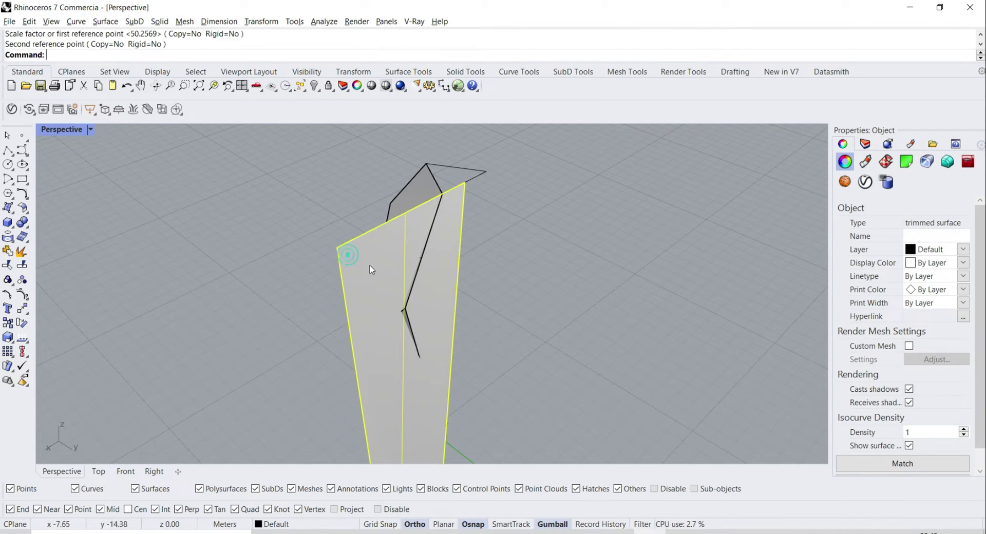
# Trim away the sliver of the upper surface that protrudes through the enlarged side surface
pyautogui.click(8, 264)
pyautogui.scroll(5, 400, 308)
pyautogui.click(409, 272)
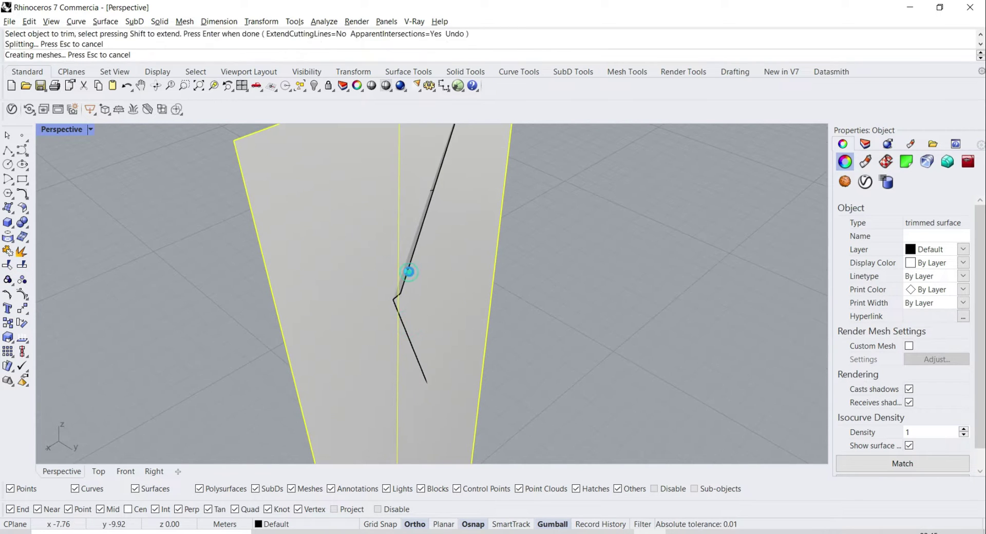
pyautogui.press('Return')
pyautogui.scroll(-5, 454, 294)
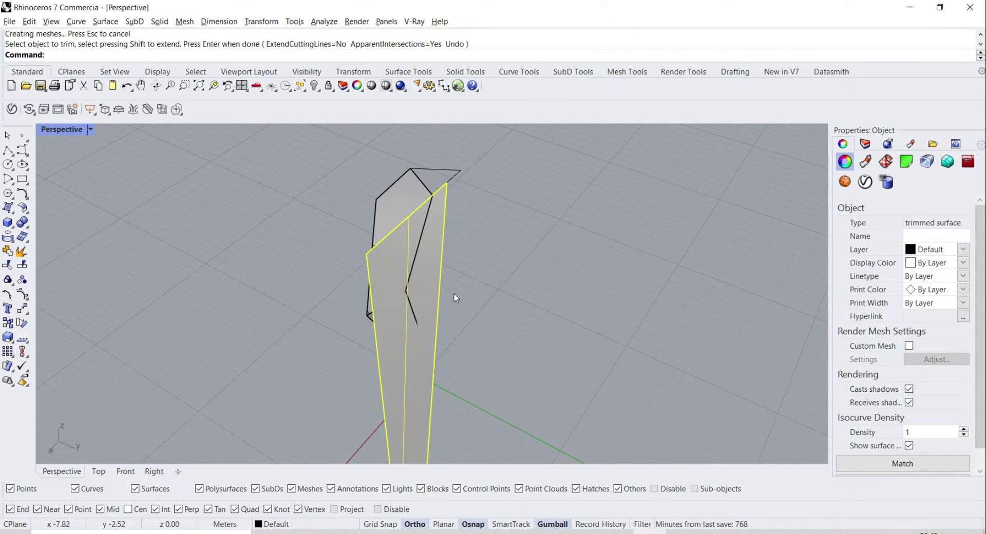
pyautogui.click(484, 296)
# Scale up the small triangular facet below the upper surface's cut edge about its outer corner until it crosses the enlarged side surface
pyautogui.moveTo(420, 299); pyautogui.dragTo(539, 239, button='right')
pyautogui.keyDown('shift'); pyautogui.moveTo(460, 365); pyautogui.dragTo(465, 281, button='right'); pyautogui.keyUp('shift')
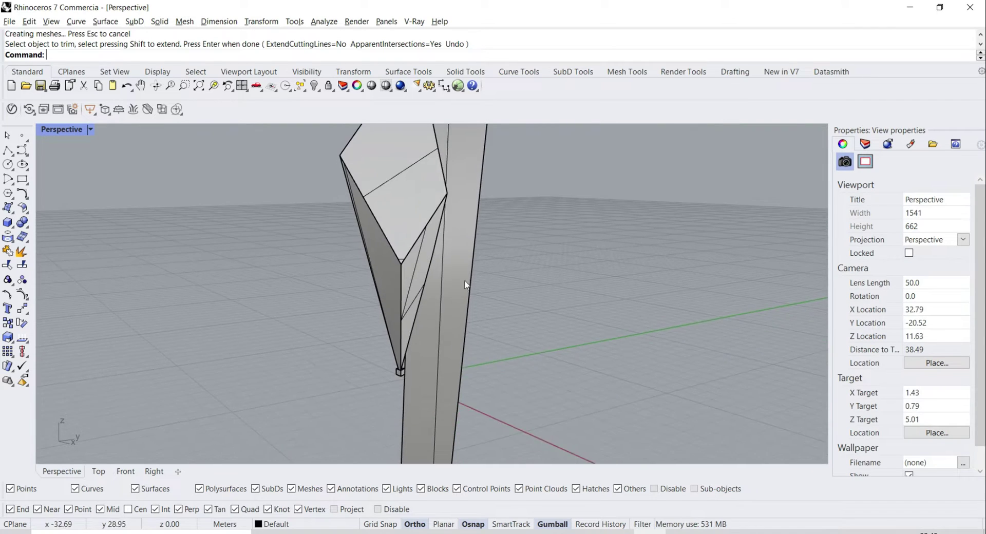
pyautogui.scroll(6, 438, 328)
pyautogui.moveTo(406, 377); pyautogui.dragTo(702, 406, button='right')
pyautogui.scroll(-2, 505, 352)
pyautogui.keyDown('shift'); pyautogui.moveTo(497, 343); pyautogui.dragTo(421, 385, button='right'); pyautogui.keyUp('shift')
pyautogui.moveTo(422, 385); pyautogui.dragTo(388, 421, button='right')
pyautogui.click(402, 376)
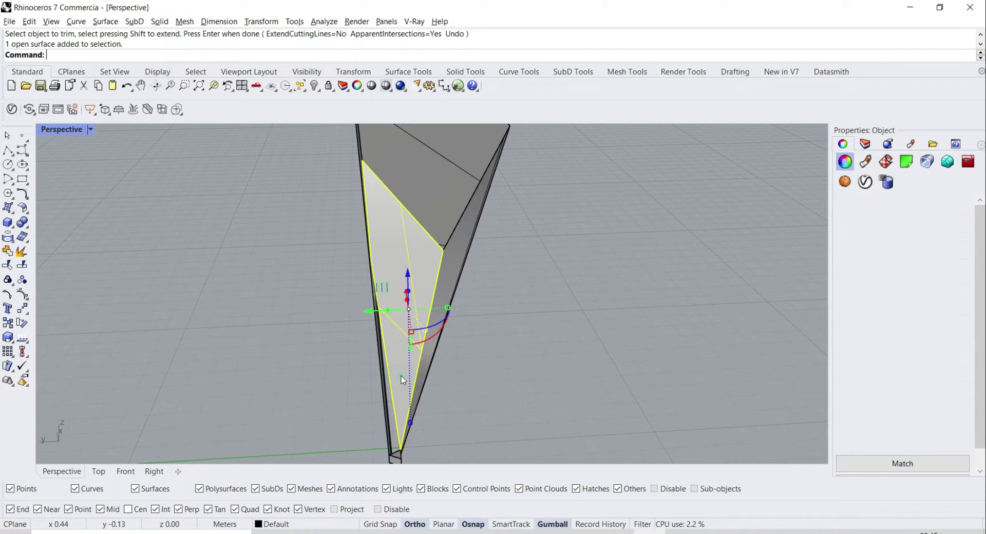
pyautogui.click(7, 337)
pyautogui.click(442, 249)
pyautogui.click(420, 224)
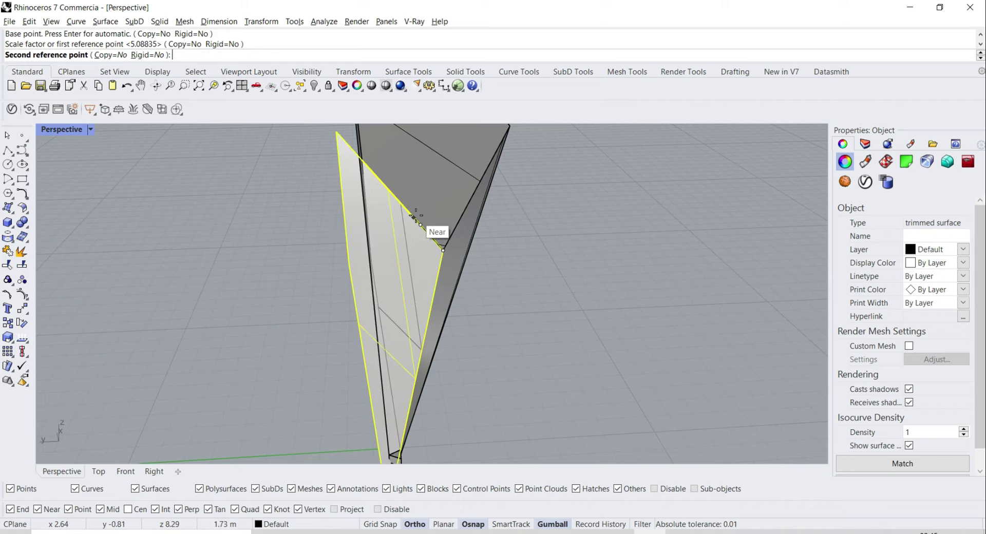
pyautogui.click(433, 228)
pyautogui.moveTo(433, 229); pyautogui.dragTo(539, 338, button='right')
pyautogui.click(540, 341)
# Mirror the enlarged side surface across its straight edge at the top triangle's midpoint
pyautogui.moveTo(525, 267); pyautogui.dragTo(529, 331, button='right')
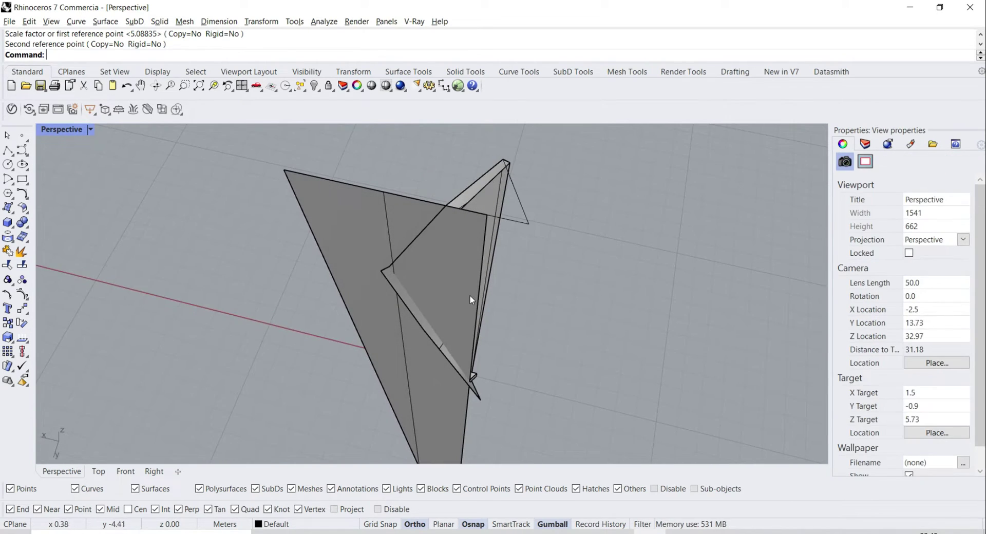
pyautogui.click(469, 295)
pyautogui.write('mirror')
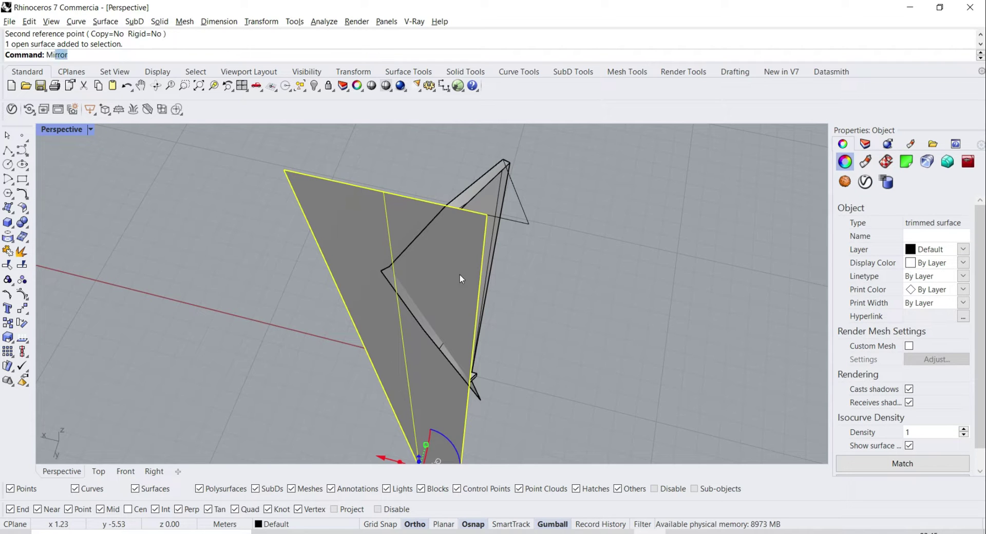
pyautogui.press('Return')
pyautogui.click(486, 215)
pyautogui.click(482, 244)
# Trim the enlarged facet's protruding part with both side surfaces and delete the mirrored side surface
pyautogui.keyDown('shift'); pyautogui.click(502, 273); pyautogui.keyUp('shift')
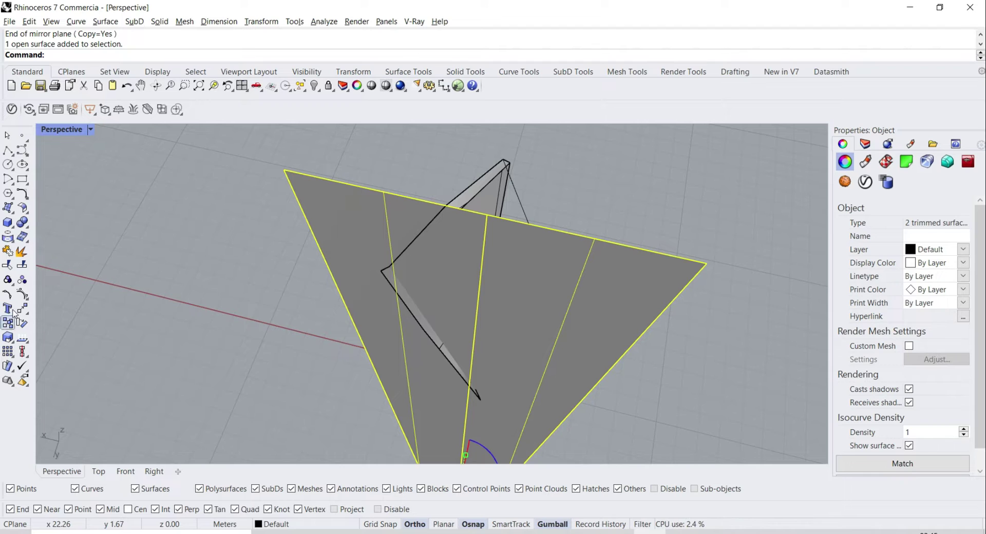
pyautogui.click(11, 263)
pyautogui.click(380, 282)
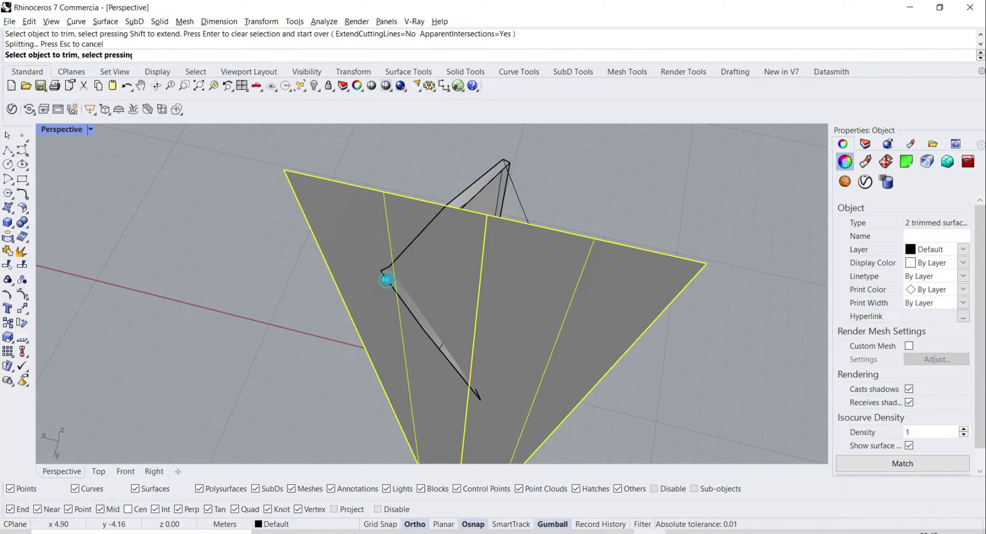
pyautogui.press('Return')
pyautogui.click(555, 289)
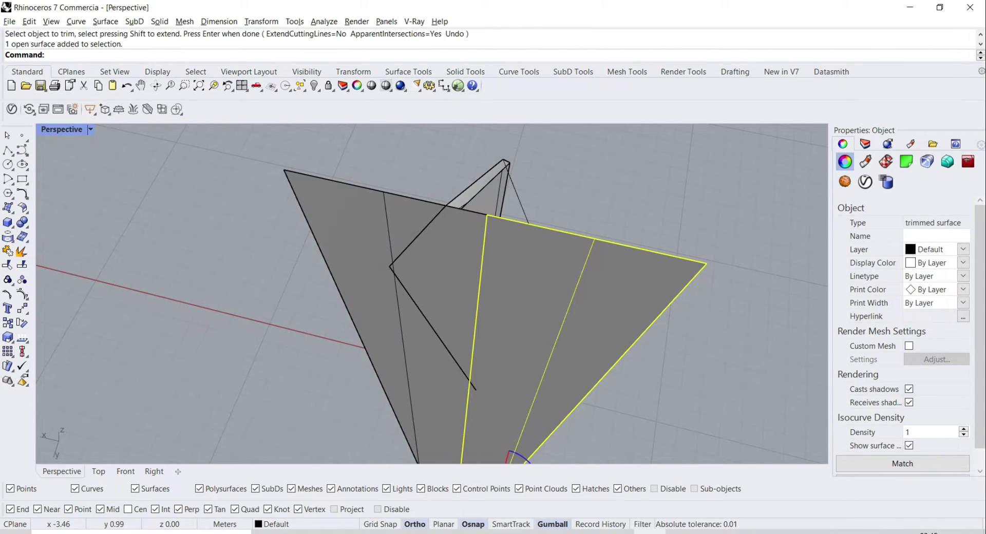
pyautogui.press('Delete')
# Join the upper surface and the two lower facets into one polysurface
pyautogui.moveTo(555, 319); pyautogui.dragTo(464, 319, button='right')
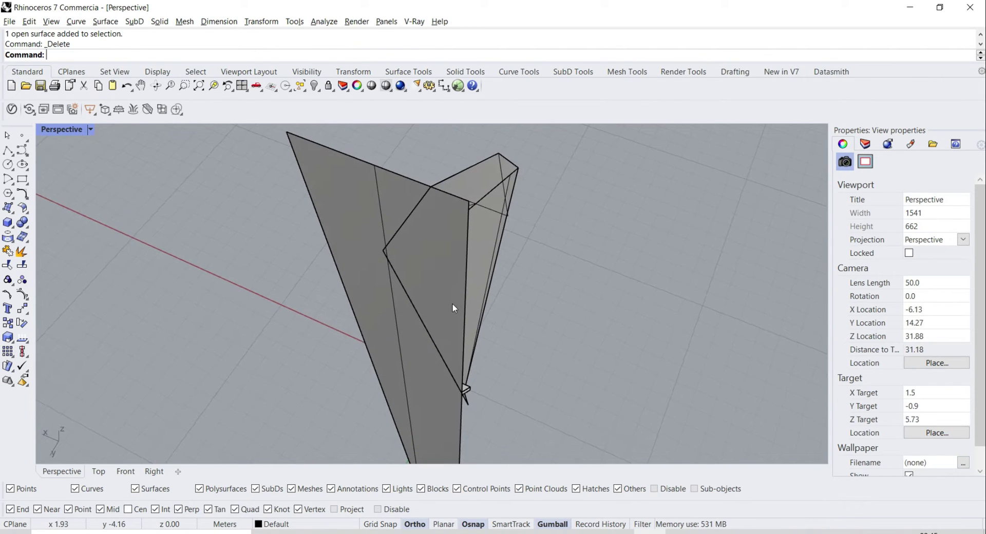
pyautogui.click(470, 191)
pyautogui.keyDown('shift'); pyautogui.click(499, 198); pyautogui.keyUp('shift')
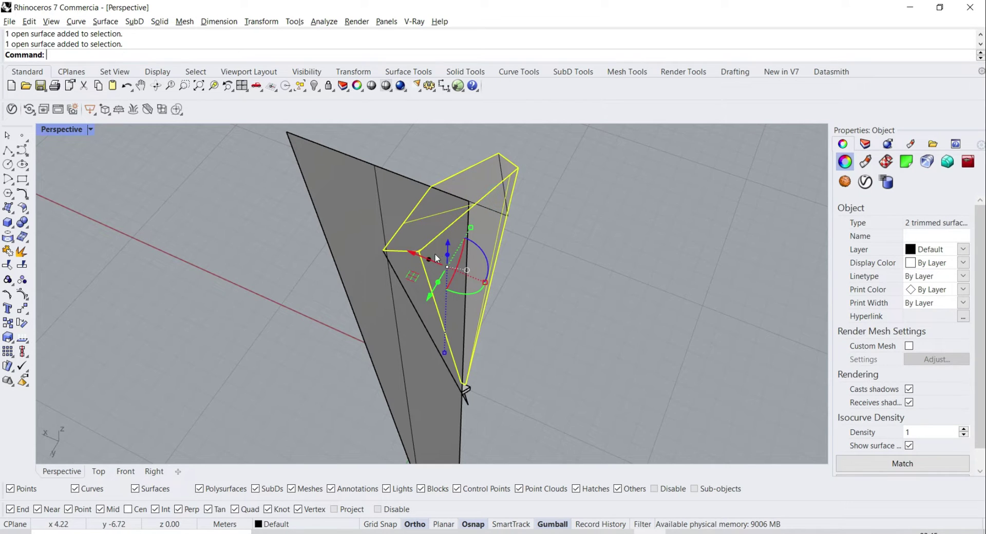
pyautogui.moveTo(399, 276); pyautogui.dragTo(73, 239, button='right')
pyautogui.keyDown('shift'); pyautogui.click(434, 301); pyautogui.keyUp('shift')
pyautogui.click(8, 251)
pyautogui.moveTo(341, 205); pyautogui.dragTo(498, 289, button='right')
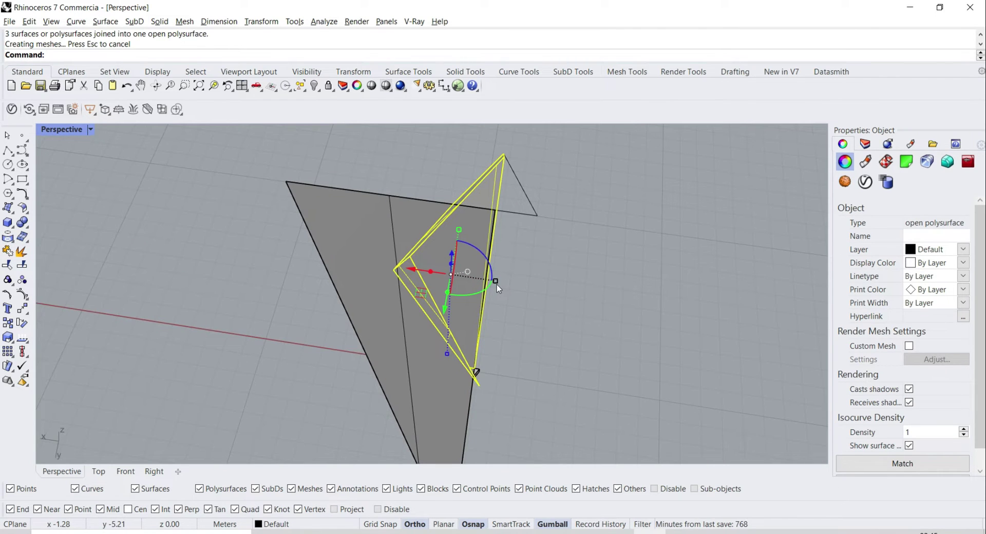
# Mirror the joined polysurface about the vertical mid-plane through the top triangle's corner
pyautogui.press('Return')
pyautogui.keyDown('shift'); pyautogui.moveTo(505, 153); pyautogui.dragTo(459, 225, button='right'); pyautogui.keyUp('shift')
pyautogui.click(464, 245)
pyautogui.click(495, 303)
pyautogui.click(495, 303)
# Mirror the enlarged side surface about the structure's mid-plane and join it with its copy
pyautogui.click(415, 333)
pyautogui.press('Return')
pyautogui.click(445, 319)
pyautogui.click(506, 212)
pyautogui.keyDown('shift'); pyautogui.click(519, 337); pyautogui.keyUp('shift')
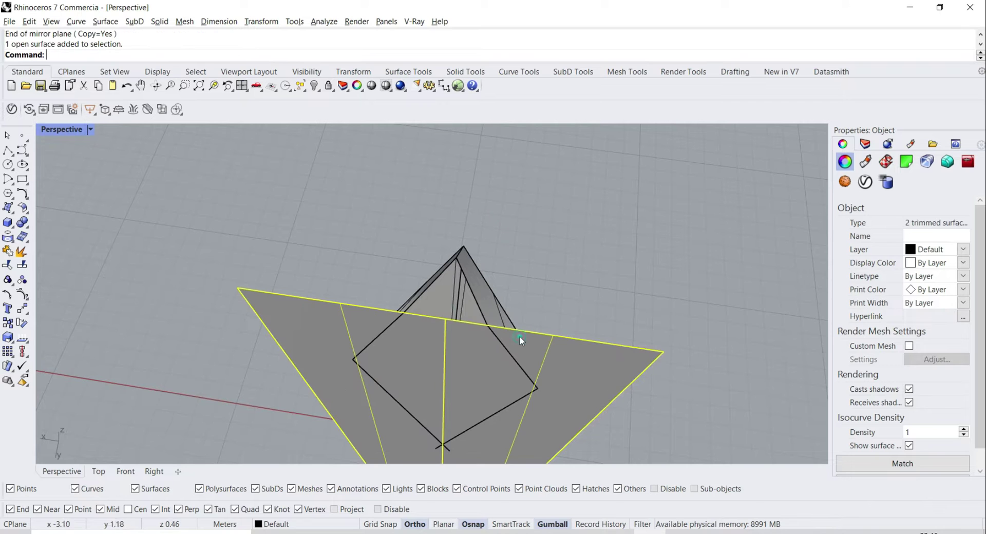
pyautogui.click(7, 251)
pyautogui.moveTo(323, 223); pyautogui.dragTo(498, 230, button='right')
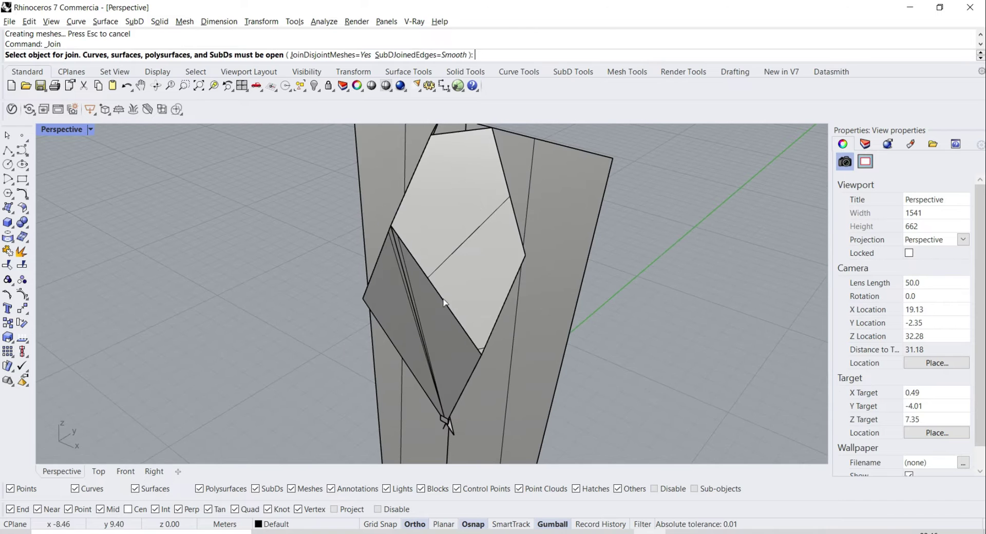
# Hide the large joined side surfaces behind the faceted structure
pyautogui.click(443, 314)
pyautogui.rightClick(302, 286)
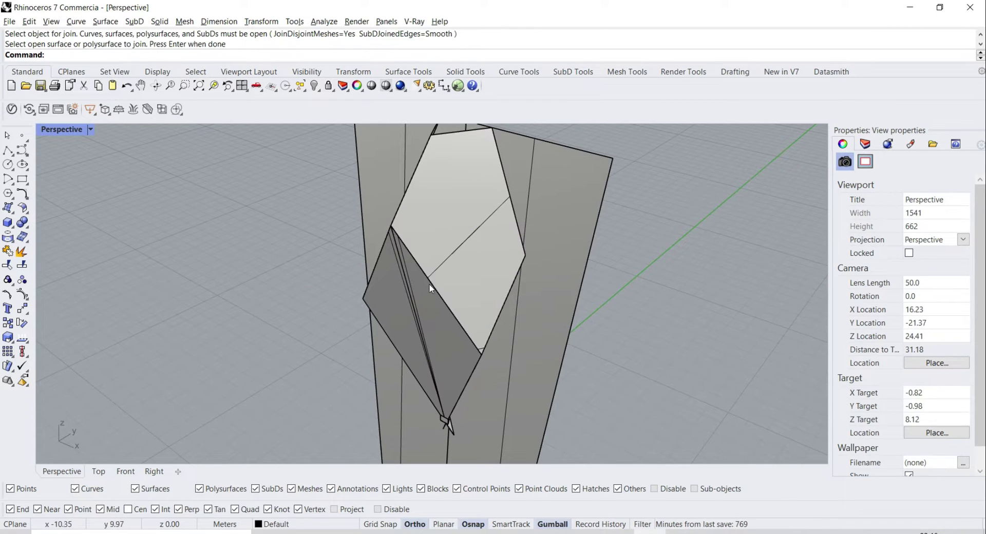
pyautogui.click(551, 241)
pyautogui.click(310, 88)
# Join the two mirrored halves of the faceted structure
pyautogui.moveTo(531, 265); pyautogui.dragTo(649, 252, button='right')
pyautogui.click(471, 306)
pyautogui.click(554, 269)
pyautogui.click(466, 313)
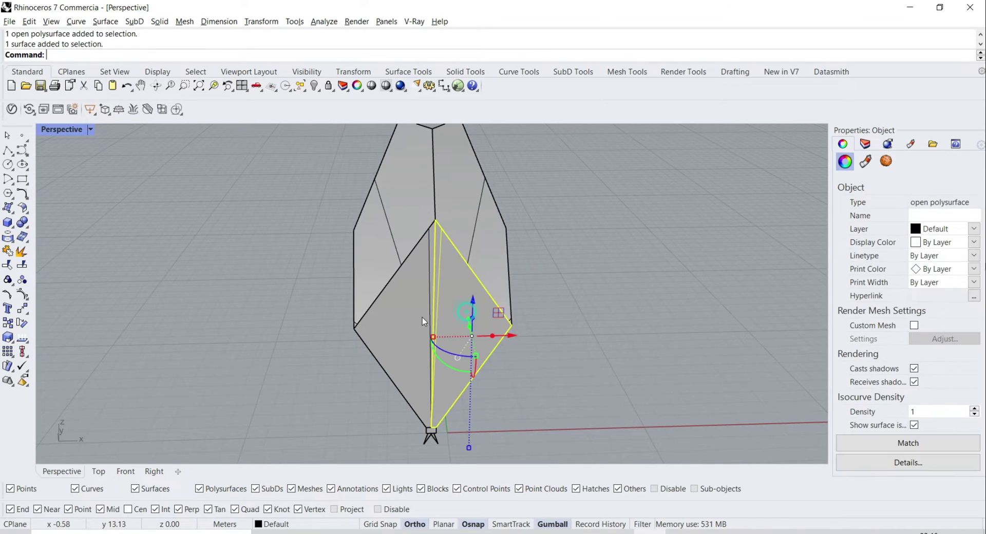
pyautogui.keyDown('shift'); pyautogui.click(407, 312); pyautogui.keyUp('shift')
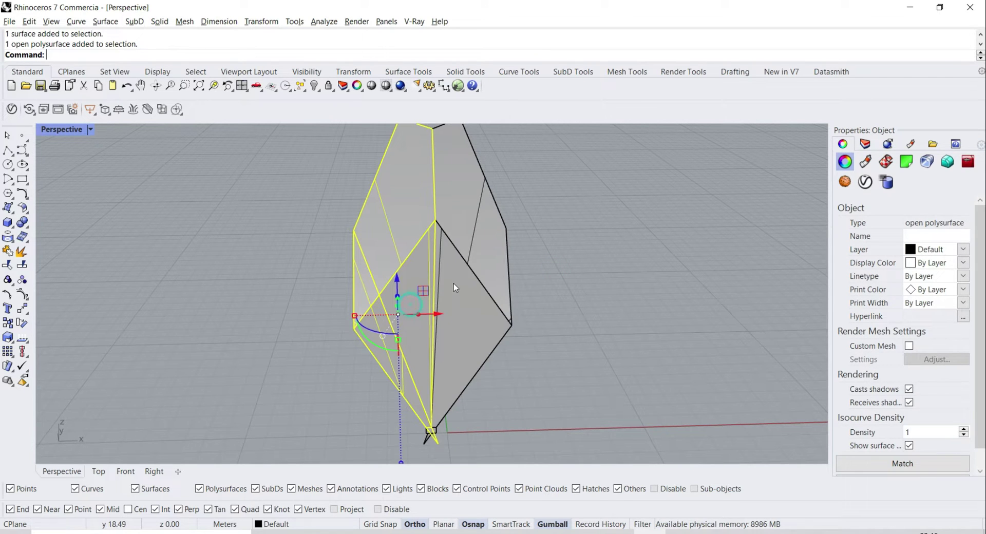
pyautogui.click(10, 250)
pyautogui.click(286, 263)
# Duplicate the two adjoining narrow faces at the structure's corner and place the copy clear of the body
pyautogui.keyDown('ctrl'); pyautogui.keyDown('shift'); pyautogui.click(402, 315); pyautogui.keyUp('shift'); pyautogui.keyUp('ctrl')
pyautogui.keyDown('ctrl'); pyautogui.keyDown('shift'); pyautogui.click(458, 317); pyautogui.keyUp('shift'); pyautogui.keyUp('ctrl')
pyautogui.moveTo(462, 316); pyautogui.dragTo(607, 329, button='right')
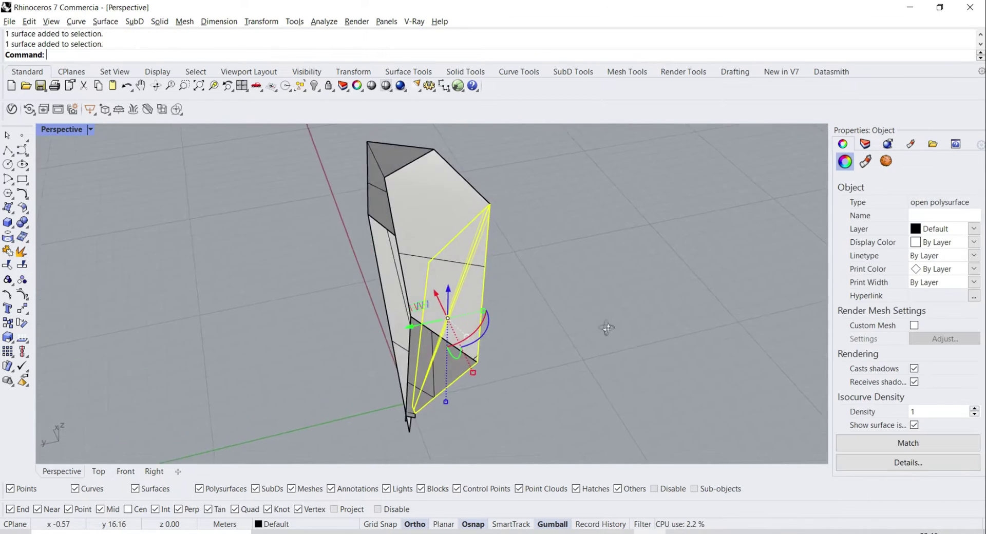
pyautogui.moveTo(421, 336); pyautogui.dragTo(271, 349)
pyautogui.press('alt')
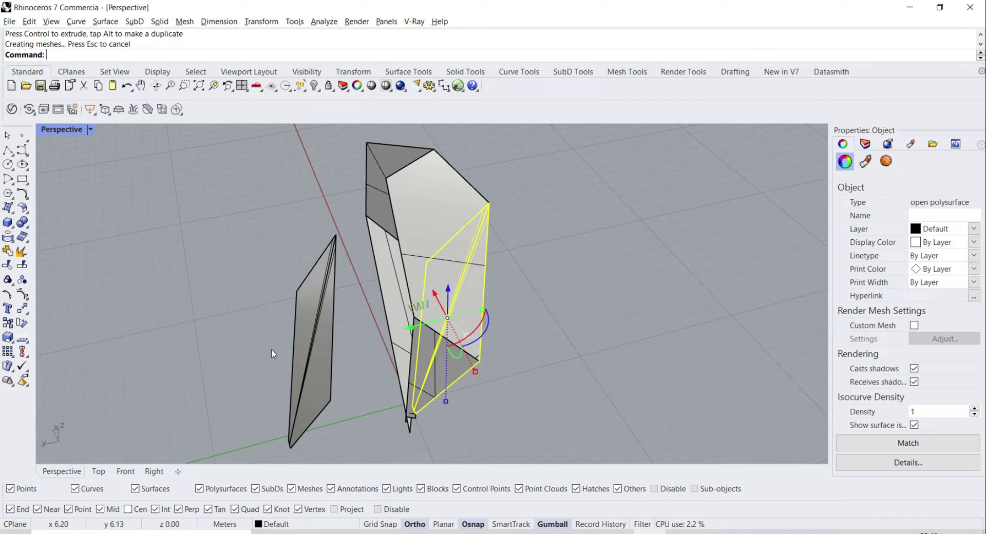
# Move the copied pair of faces so its upper tip meets the midpoint of the structure's top edge
pyautogui.click(325, 367)
pyautogui.click(139, 260)
pyautogui.moveTo(241, 273); pyautogui.dragTo(381, 255, button='right')
pyautogui.click(471, 322)
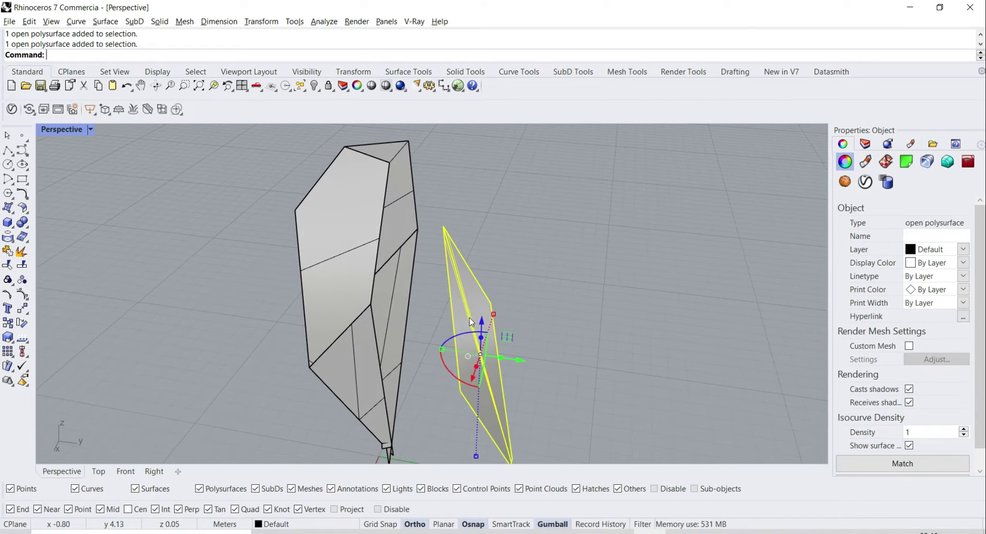
pyautogui.write('Mo')
pyautogui.press('Return')
pyautogui.moveTo(468, 267); pyautogui.dragTo(417, 234, button='right')
pyautogui.click(427, 241)
pyautogui.click(396, 159)
# Shift the copied faces upward along their central ridge, past the structure's top edge
pyautogui.press('Return')
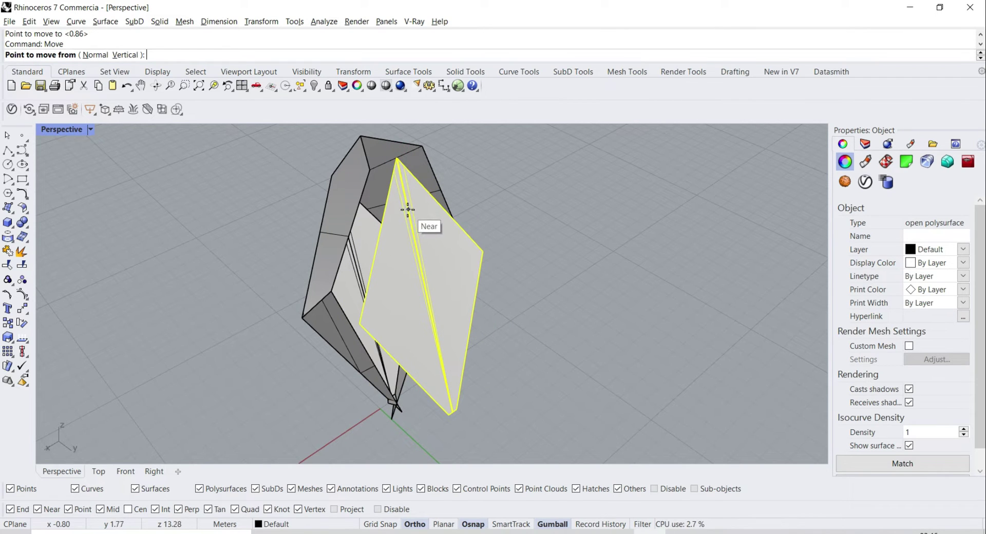
pyautogui.click(407, 210)
pyautogui.click(400, 168)
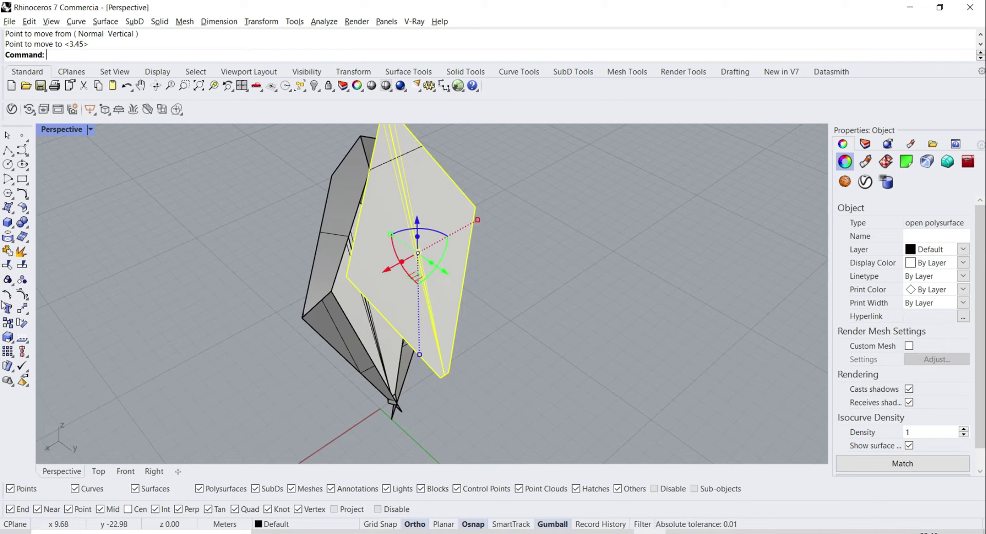
# Scale up the copied faces from the top edge's midpoint until they extend well beyond the structure
pyautogui.click(9, 336)
pyautogui.click(398, 159)
pyautogui.click(380, 164)
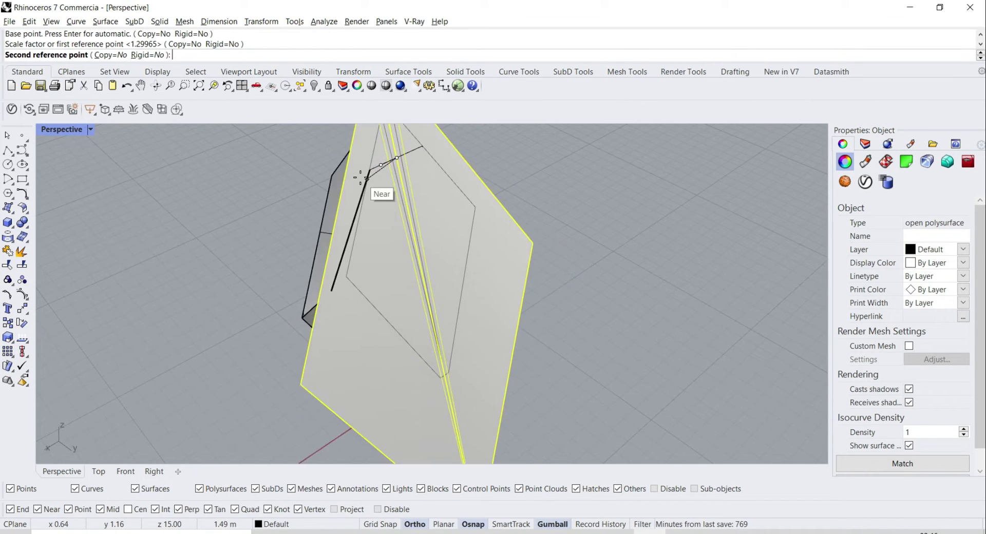
pyautogui.click(359, 179)
pyautogui.moveTo(411, 226); pyautogui.dragTo(558, 219, button='right')
pyautogui.click(558, 221)
# Examine how the lower side faces meet the small base prism
pyautogui.keyDown('shift'); pyautogui.moveTo(472, 352); pyautogui.dragTo(433, 255, button='right'); pyautogui.keyUp('shift')
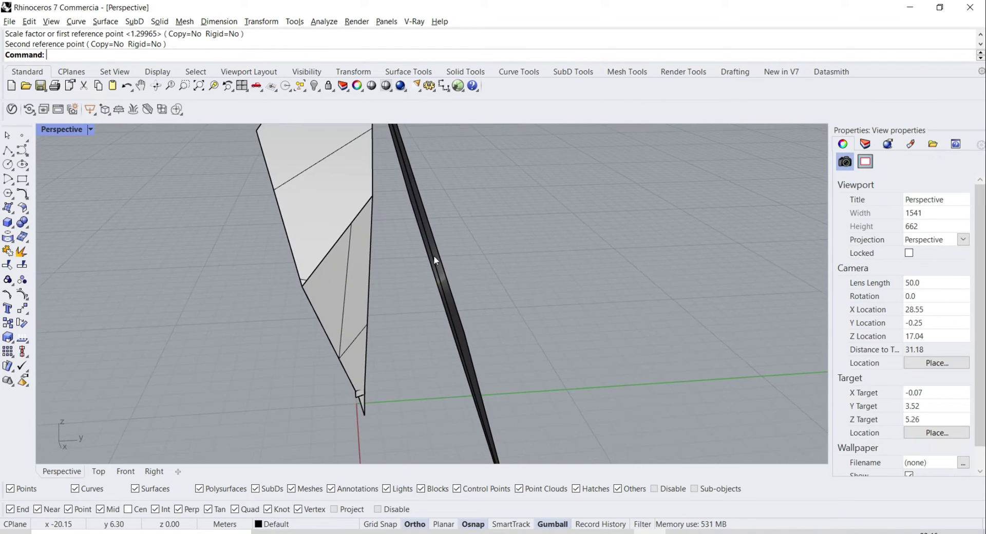
pyautogui.scroll(-2, 433, 254)
pyautogui.moveTo(390, 329)
pyautogui.mouseDown(button='right')
pyautogui.moveTo(339, 324)
pyautogui.moveTo(407, 324)
pyautogui.mouseUp(button='right')
pyautogui.scroll(10, 373, 379)
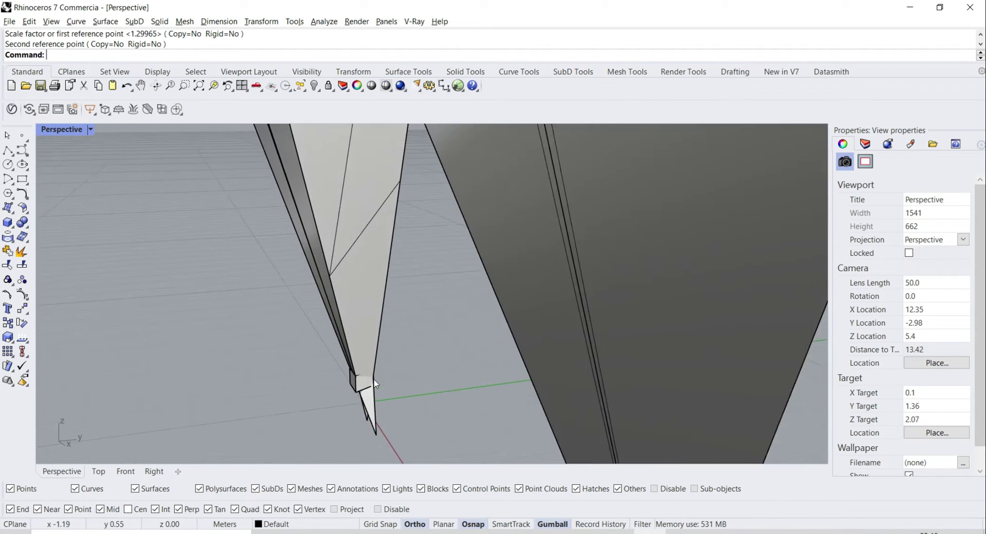
pyautogui.scroll(6, 374, 379)
pyautogui.click(336, 385)
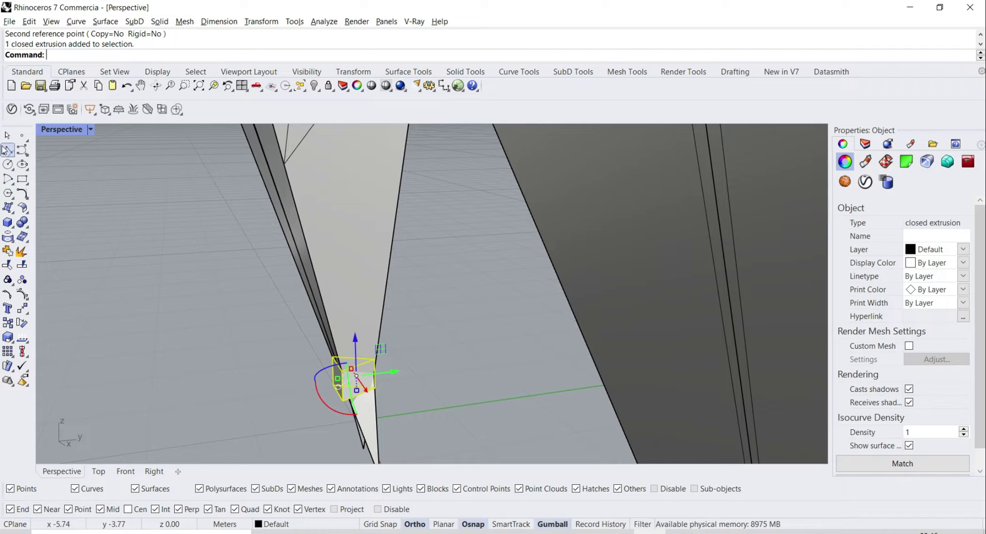
pyautogui.click(246, 356)
pyautogui.moveTo(245, 355); pyautogui.dragTo(469, 330, button='right')
pyautogui.scroll(-5, 552, 395)
# Delete the two lower side faces of the structure on the side facing the enlarged polysurface
pyautogui.click(469, 330)
pyautogui.click(607, 390)
pyautogui.click(478, 293)
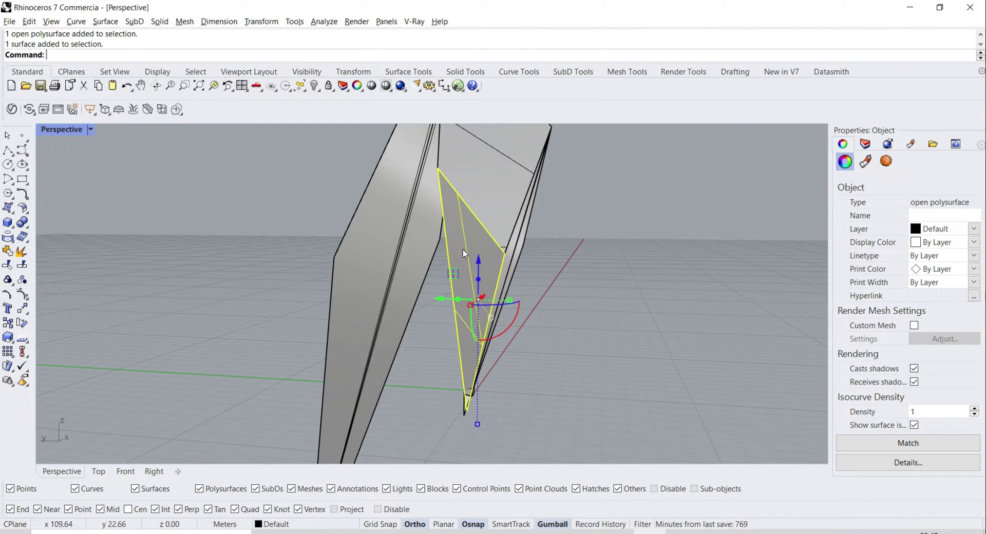
pyautogui.moveTo(404, 224); pyautogui.dragTo(493, 307, button='right')
pyautogui.press('Delete')
pyautogui.click(493, 307)
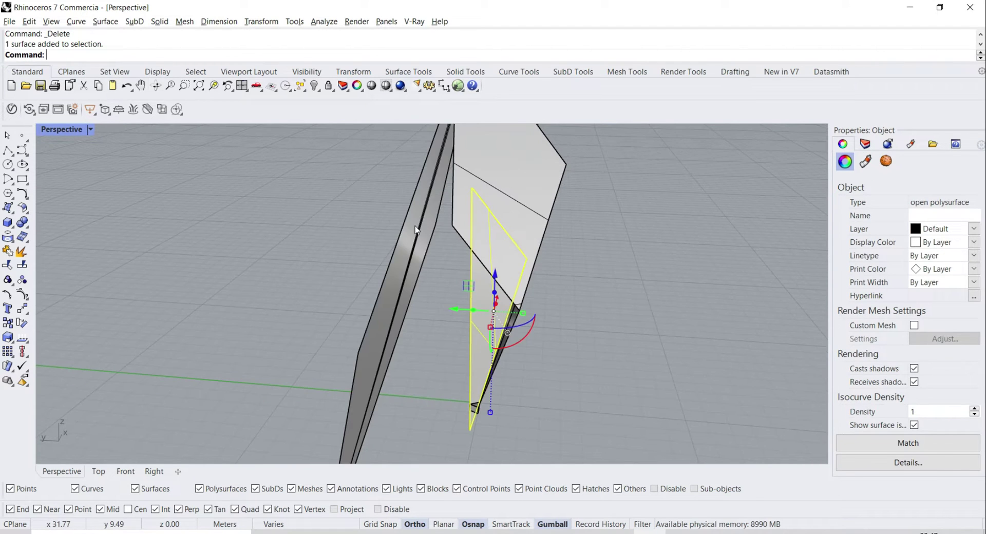
pyautogui.press('Delete')
# Extend the near edges of both upper side faces with smooth, merged extensions through the enlarged polysurface
pyautogui.moveTo(445, 272); pyautogui.dragTo(427, 290, button='right')
pyautogui.click(405, 72)
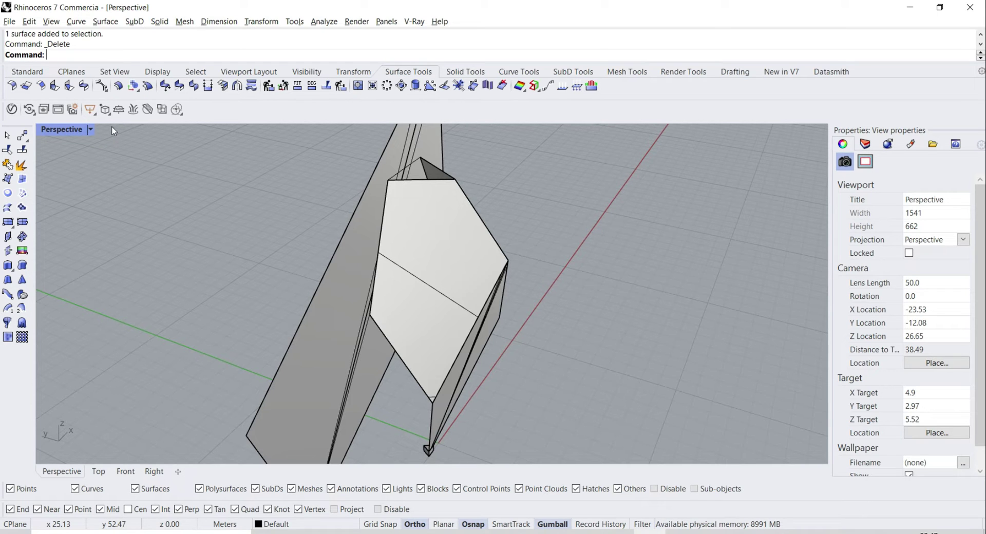
pyautogui.click(26, 86)
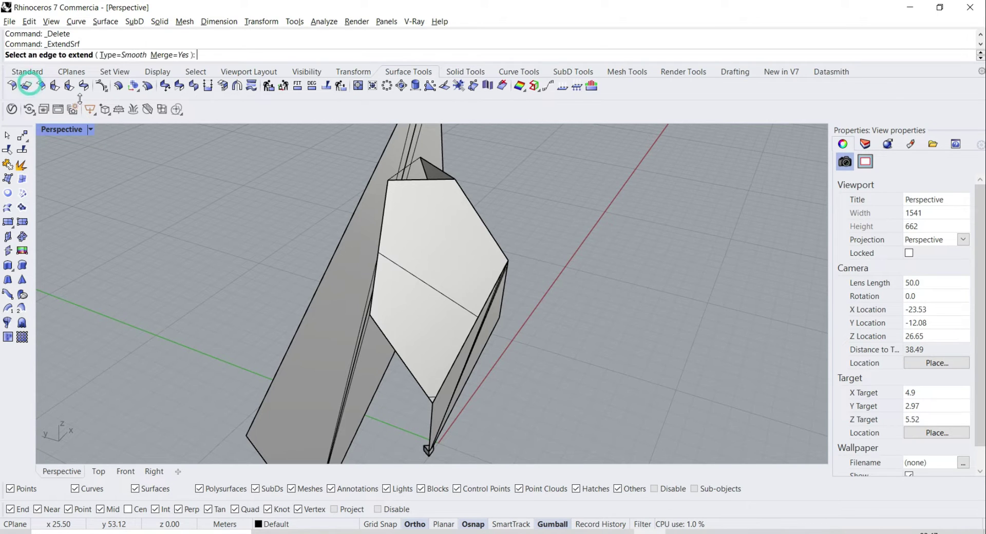
pyautogui.click(369, 242)
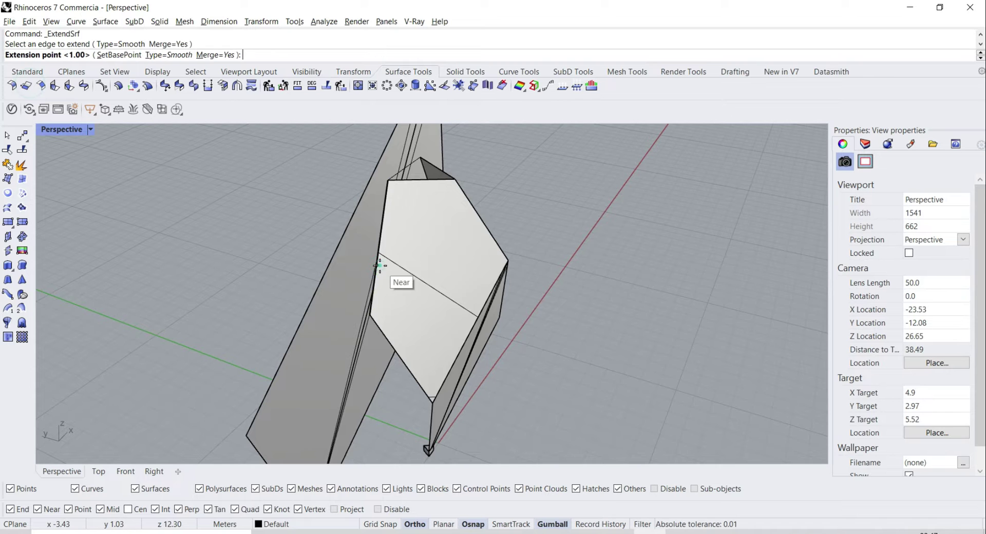
pyautogui.click(294, 230)
pyautogui.moveTo(412, 206); pyautogui.dragTo(336, 197, button='right')
pyautogui.rightClick(340, 178)
pyautogui.click(353, 173)
pyautogui.click(369, 169)
pyautogui.moveTo(369, 168); pyautogui.dragTo(533, 217, button='right')
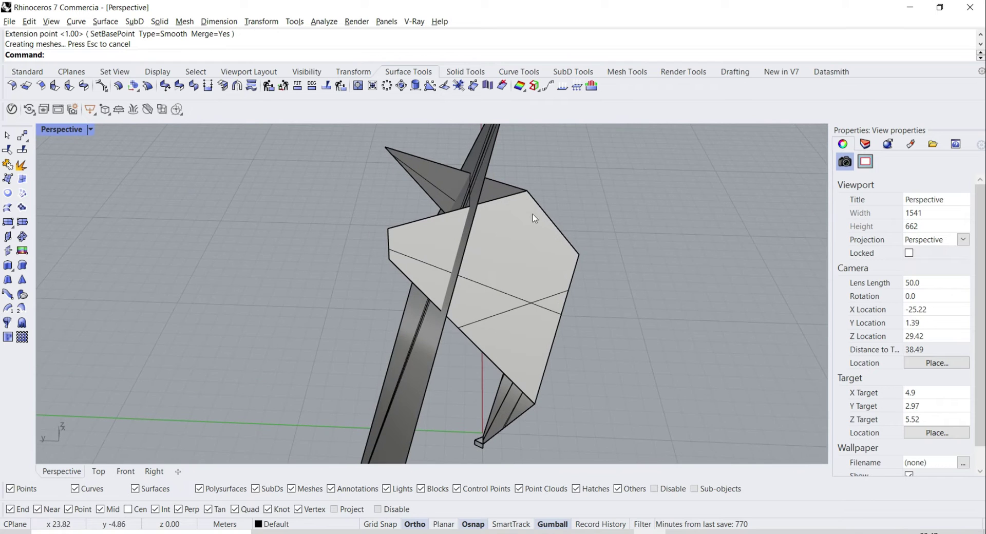
# Trim off the parts of both extended side faces that project beyond the enlarged polysurface
pyautogui.click(418, 325)
pyautogui.click(7, 164)
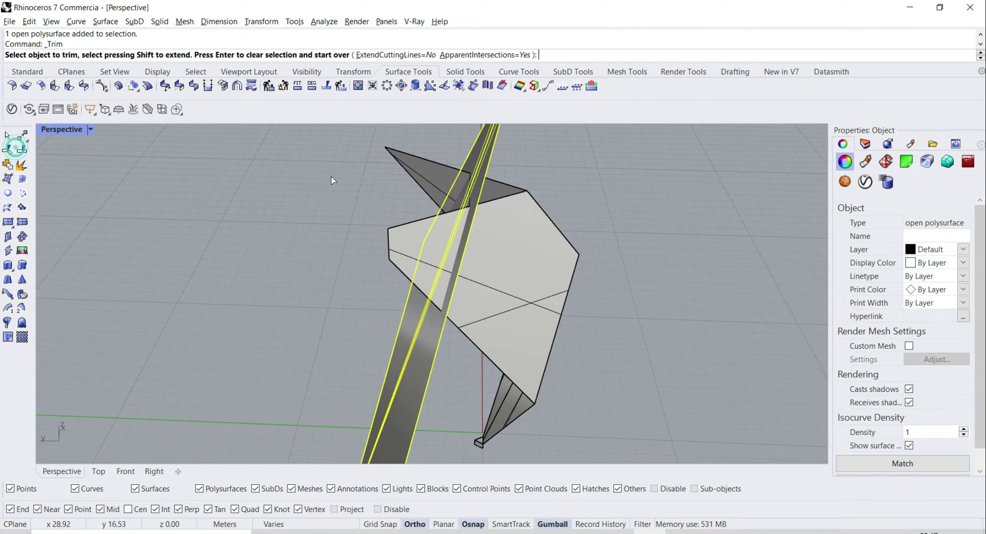
pyautogui.click(392, 231)
pyautogui.click(402, 161)
pyautogui.press('Return')
pyautogui.click(347, 189)
pyautogui.moveTo(347, 189); pyautogui.dragTo(330, 251, button='right')
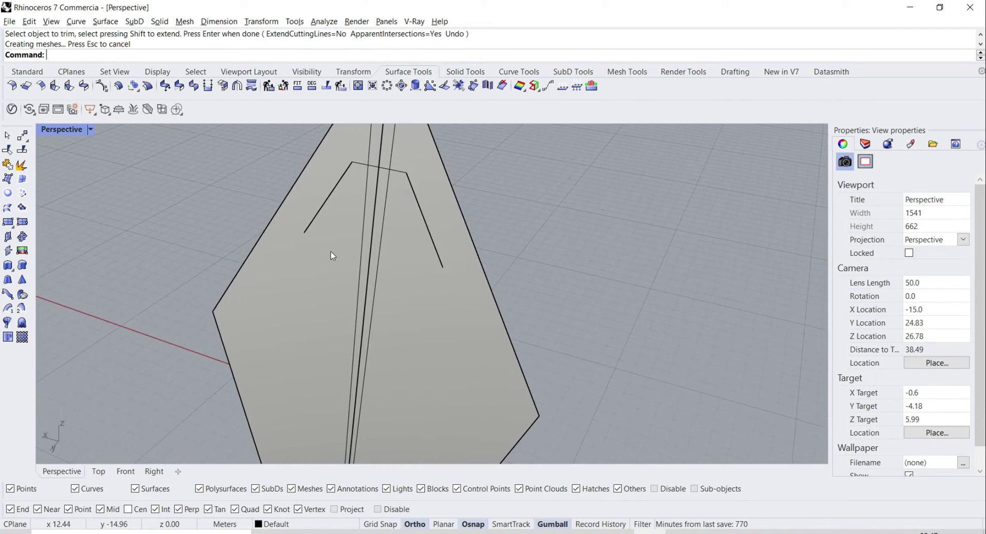
pyautogui.click(18, 74)
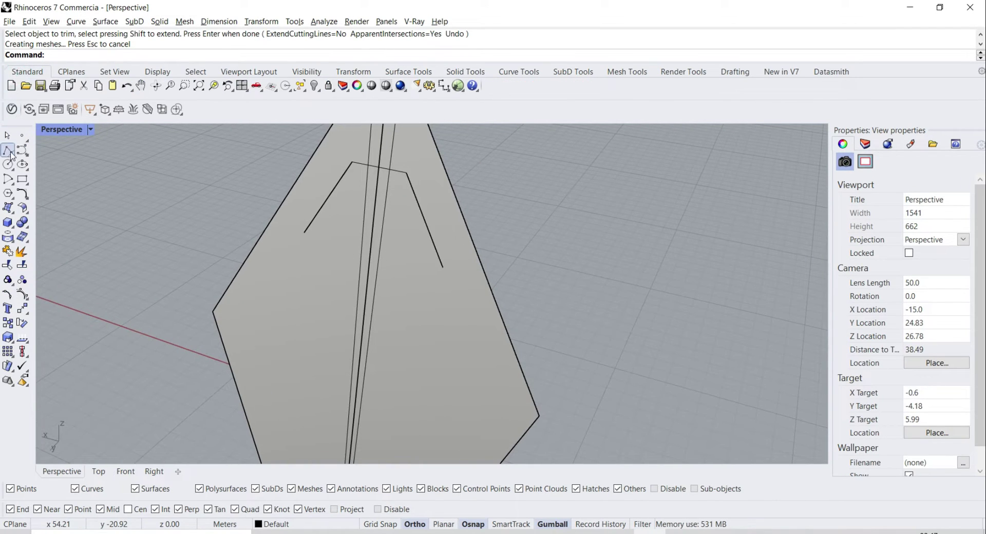
pyautogui.click(9, 151)
pyautogui.click(438, 270)
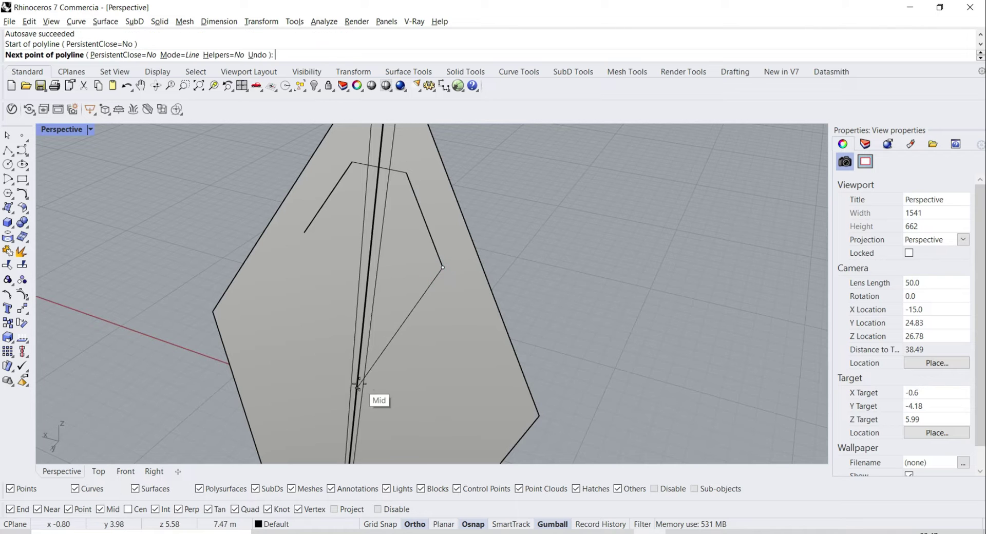
pyautogui.moveTo(352, 369); pyautogui.dragTo(259, 338, button='right')
pyautogui.press('Escape')
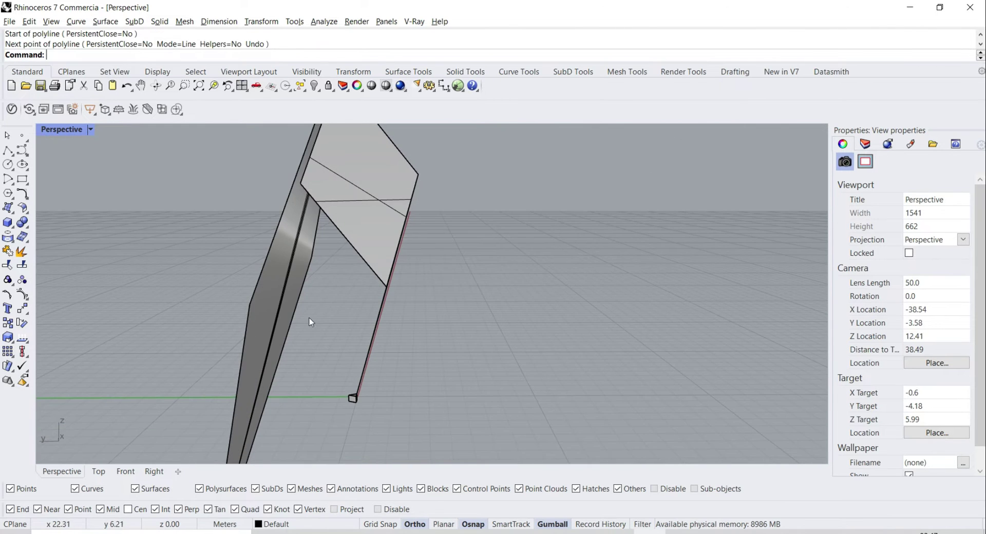
# Try to fill the lower side opening with a corner-point surface between the base prism and the side face, and undo it
pyautogui.click(7, 222)
pyautogui.scroll(4, 353, 398)
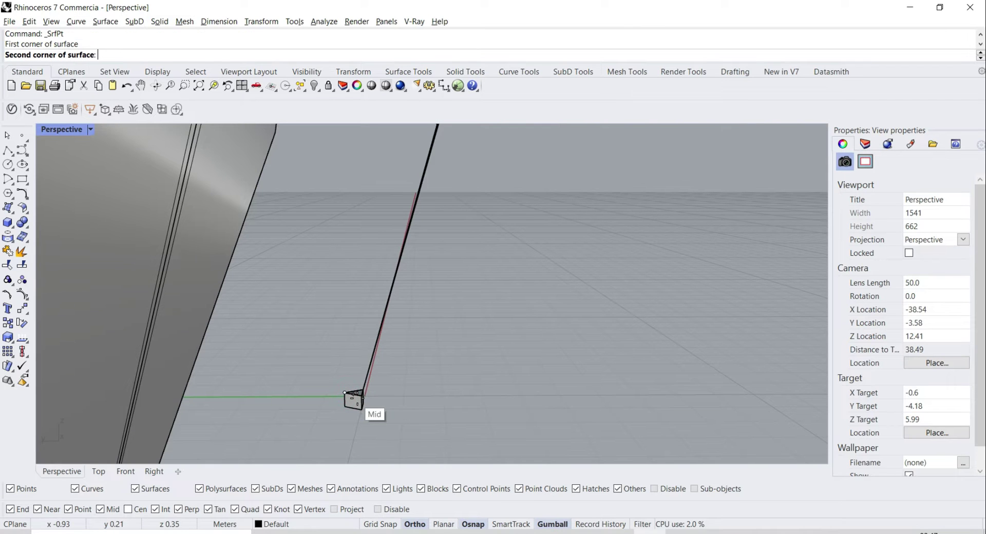
pyautogui.scroll(-2, 353, 399)
pyautogui.moveTo(363, 318); pyautogui.dragTo(298, 301, button='right')
pyautogui.click(245, 172)
pyautogui.moveTo(407, 341); pyautogui.dragTo(358, 337, button='right')
pyautogui.click(328, 308)
pyautogui.press('Return')
pyautogui.click(358, 337)
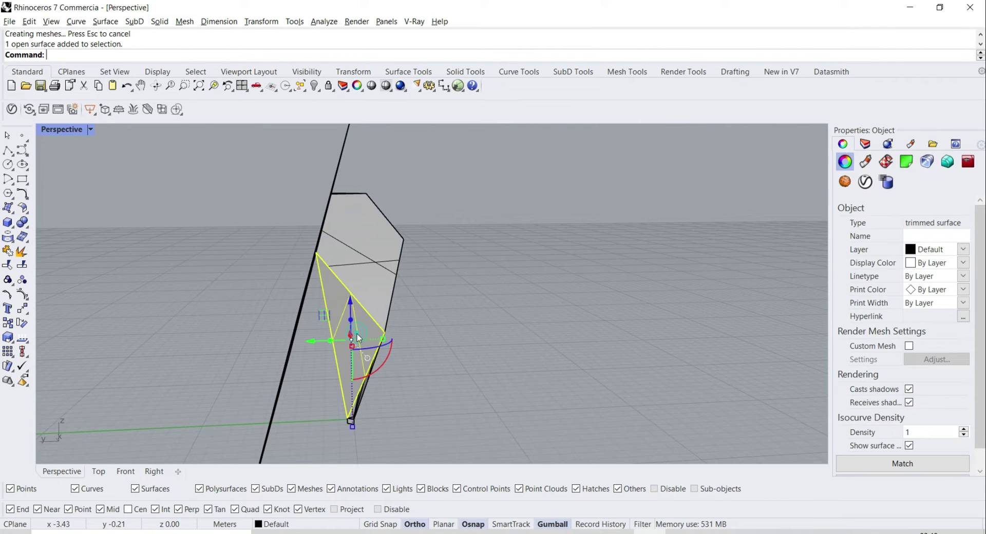
pyautogui.moveTo(334, 369); pyautogui.dragTo(313, 318, button='right')
pyautogui.hotkey('ctrl', 'z')
# Build a corner-point surface from the base prism's side to both ends of the side face's lower slanted edge
pyautogui.press('Return')
pyautogui.scroll(3, 331, 377)
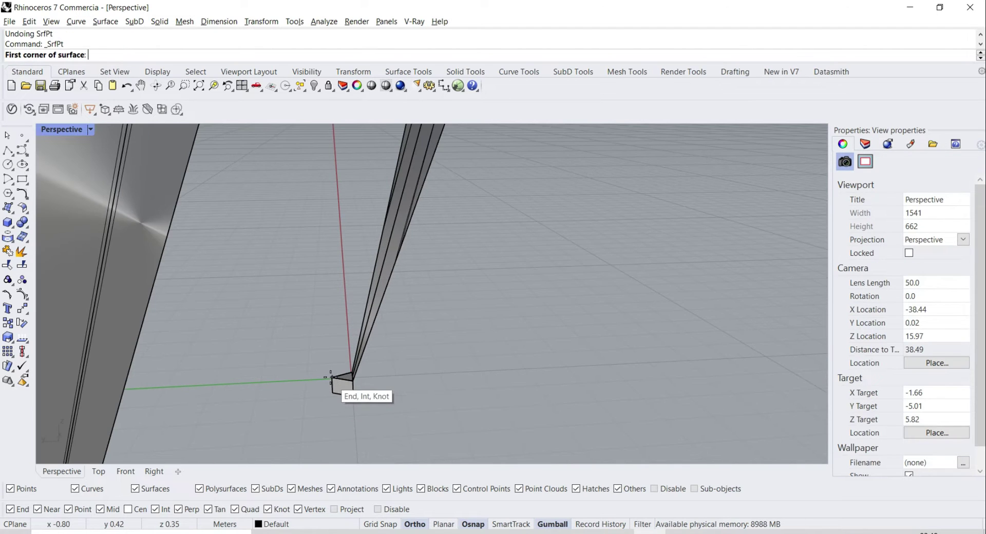
pyautogui.scroll(-4, 358, 386)
pyautogui.keyDown('shift'); pyautogui.moveTo(413, 250); pyautogui.dragTo(336, 349, button='right'); pyautogui.keyUp('shift')
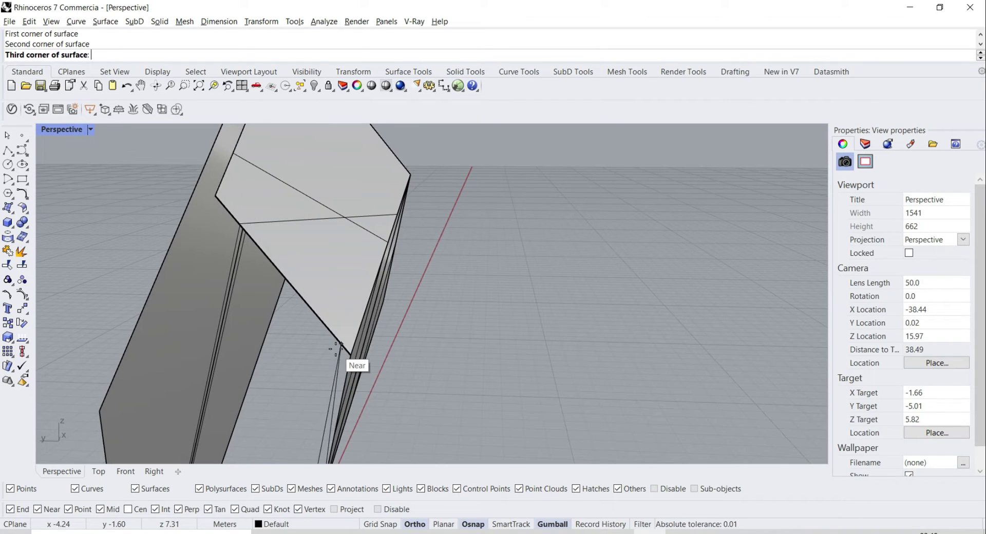
pyautogui.click(215, 196)
pyautogui.keyDown('shift'); pyautogui.moveTo(316, 300); pyautogui.dragTo(275, 236, button='right'); pyautogui.keyUp('shift')
pyautogui.moveTo(274, 236); pyautogui.dragTo(264, 258, button='right')
pyautogui.click(300, 287)
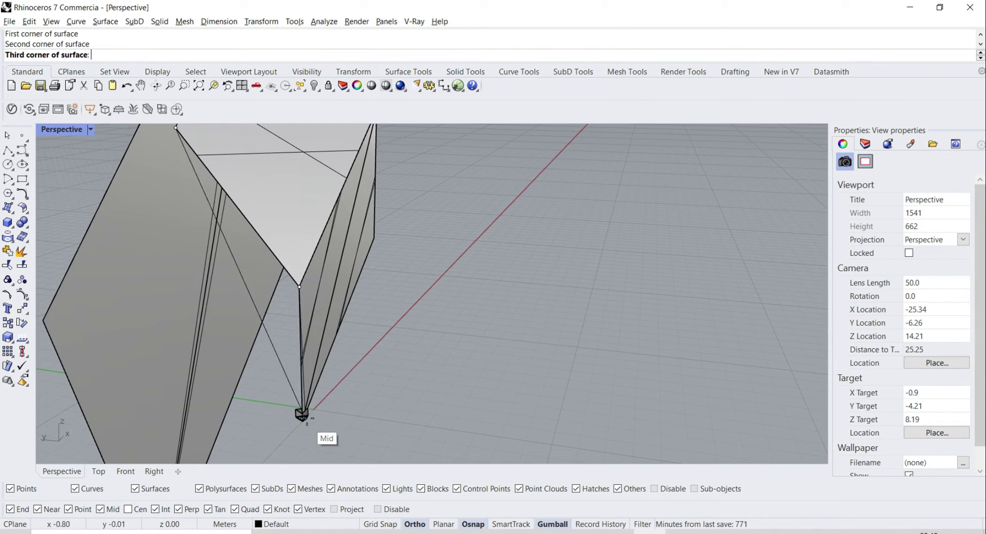
pyautogui.click(302, 413)
pyautogui.rightClick(302, 414)
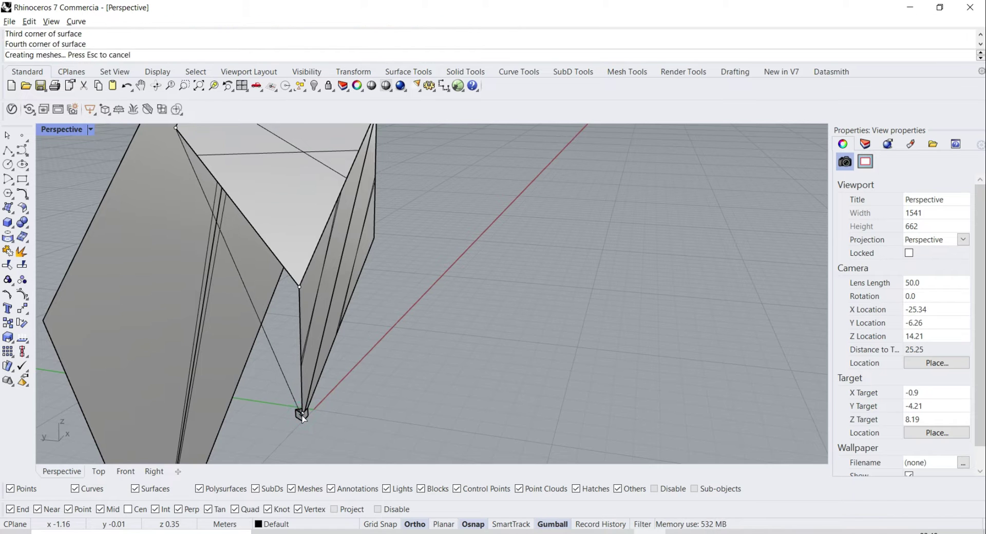
# Try to scale up the new lower side surface from the side face's lowest corner, and undo the scaling
pyautogui.click(283, 349)
pyautogui.scroll(-4, 282, 350)
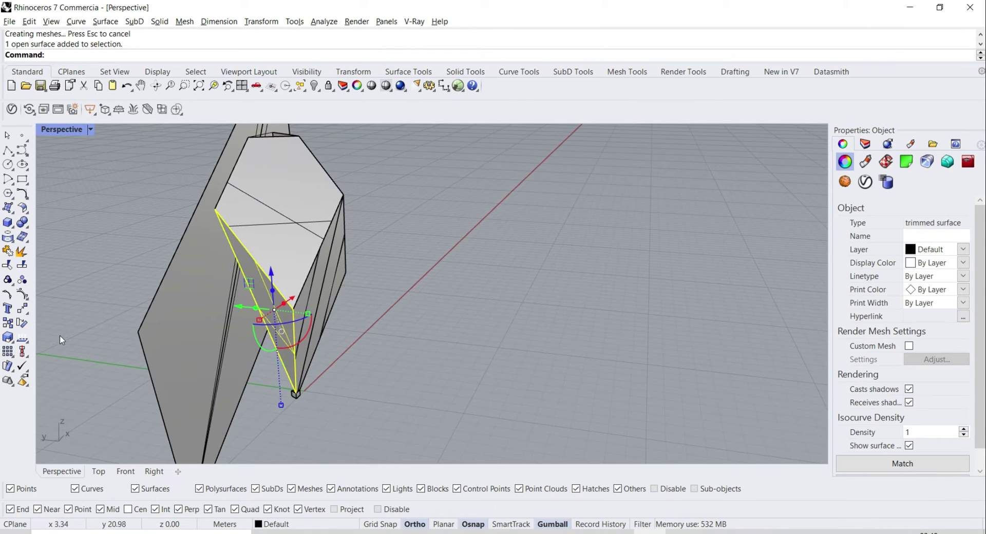
pyautogui.click(8, 338)
pyautogui.click(293, 308)
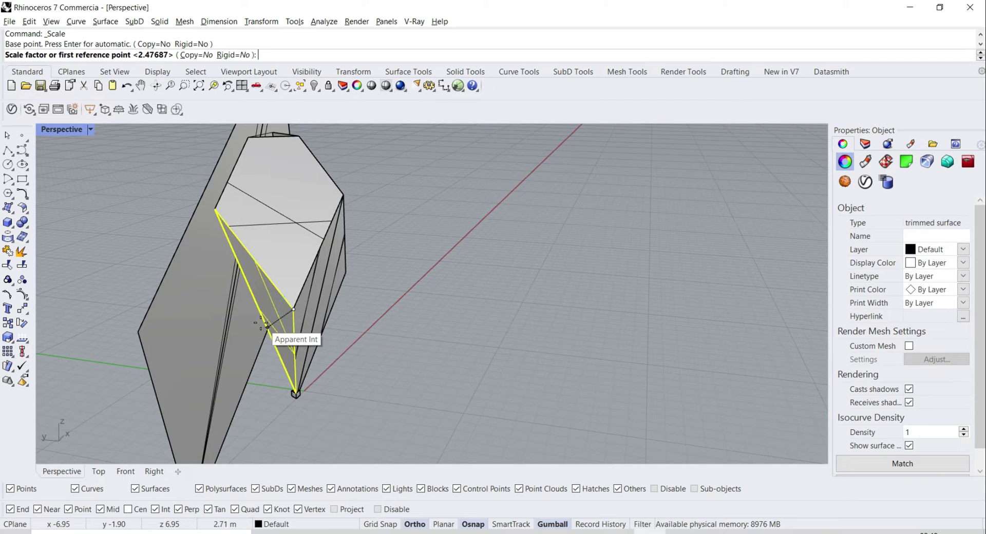
pyautogui.click(267, 327)
pyautogui.click(99, 375)
pyautogui.moveTo(84, 374); pyautogui.dragTo(409, 349, button='right')
pyautogui.scroll(-4, 360, 255)
pyautogui.hotkey('ctrl', 'z')
# Scale the lower side surface up from the side face's lowest corner, with both reference points along the shared slanted edge
pyautogui.rightClick(385, 291)
pyautogui.click(390, 256)
pyautogui.click(379, 243)
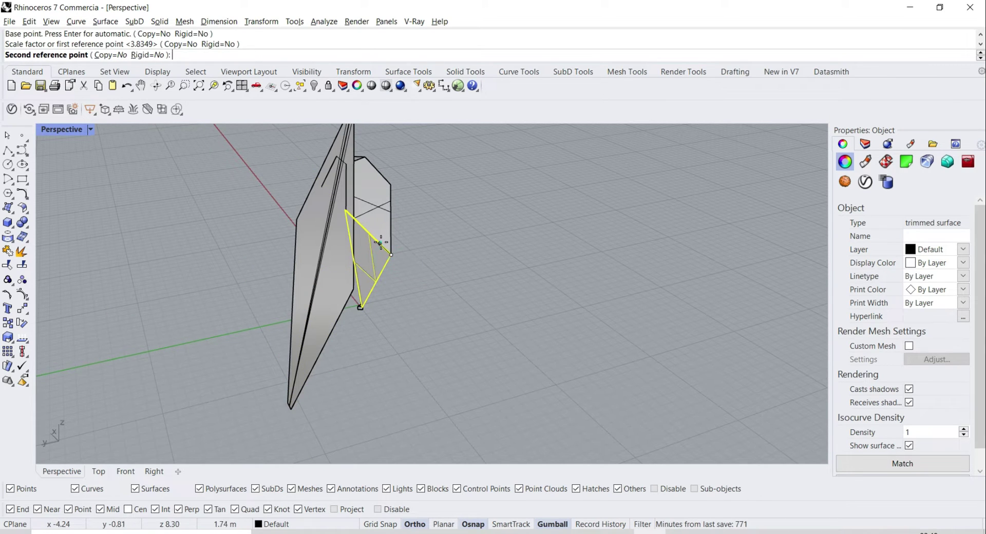
pyautogui.click(360, 222)
pyautogui.press('Escape')
pyautogui.moveTo(448, 294); pyautogui.dragTo(411, 329, button='right')
# Mirror a copy of the enlarged lower side surface about a vertical plane through the large polysurface's apex
pyautogui.click(411, 326)
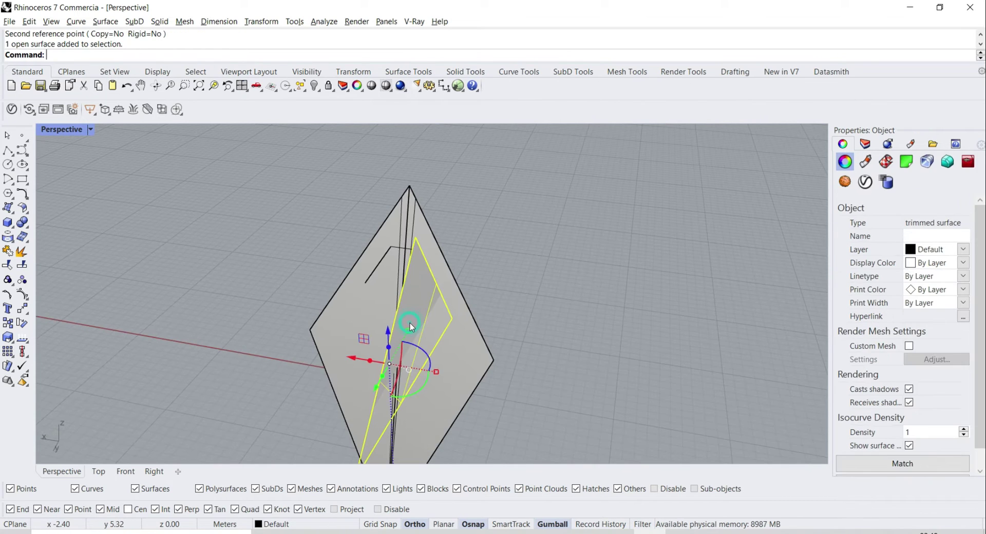
pyautogui.write('Mirror')
pyautogui.press('Return')
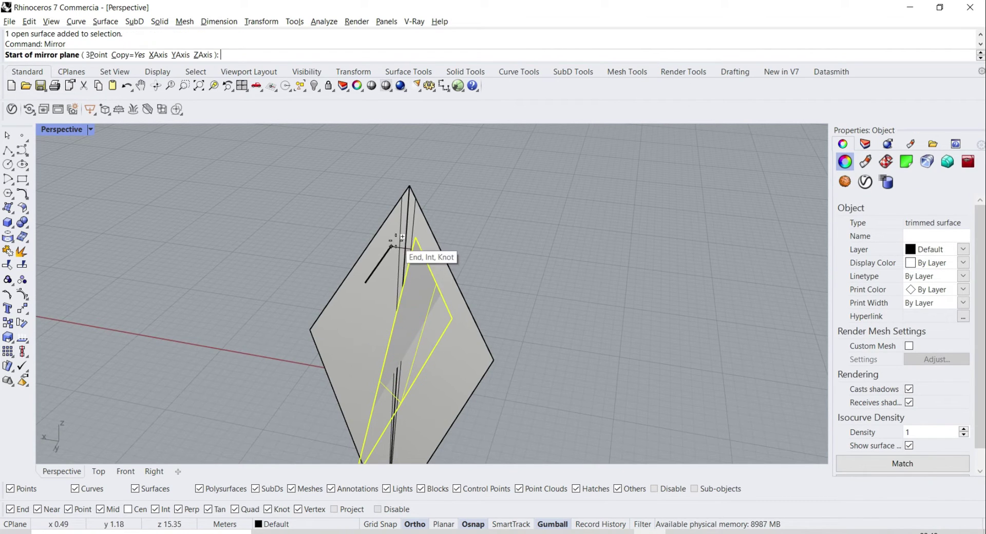
pyautogui.click(408, 183)
pyautogui.click(432, 264)
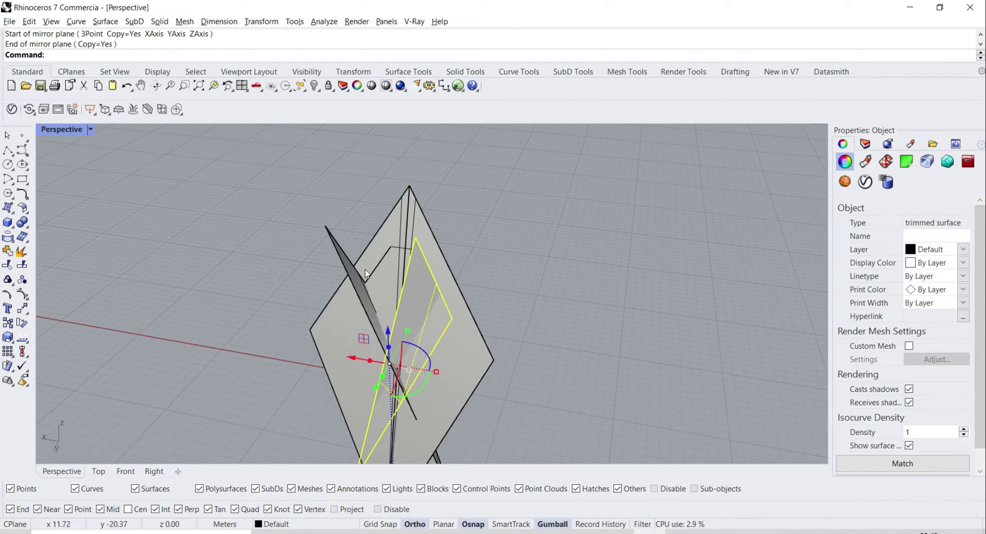
# Trim the two lower side surfaces with the large polysurface, removing the portions that project beyond it
pyautogui.click(376, 257)
pyautogui.click(7, 265)
pyautogui.moveTo(164, 221); pyautogui.dragTo(274, 182, button='right')
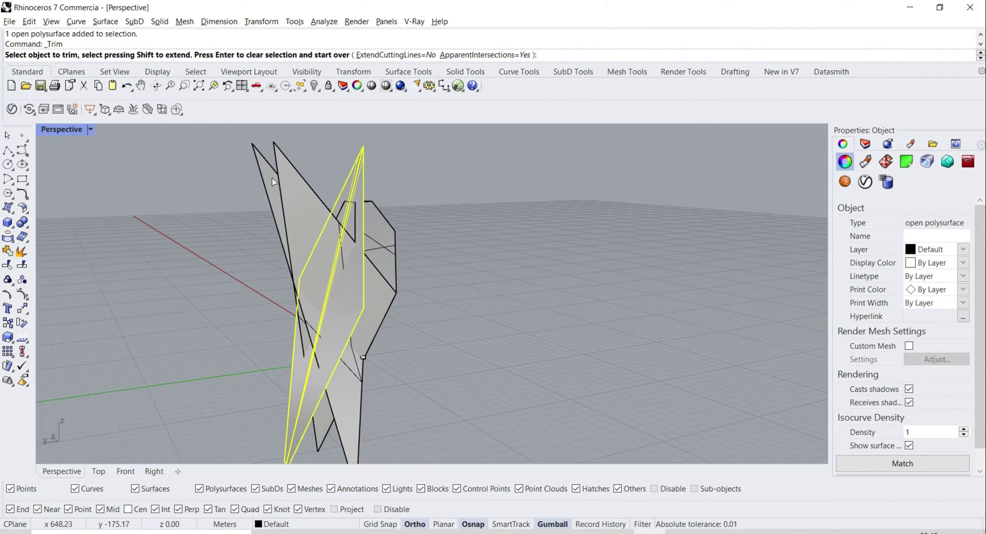
pyautogui.click(266, 193)
pyautogui.moveTo(341, 332); pyautogui.dragTo(337, 284, button='right')
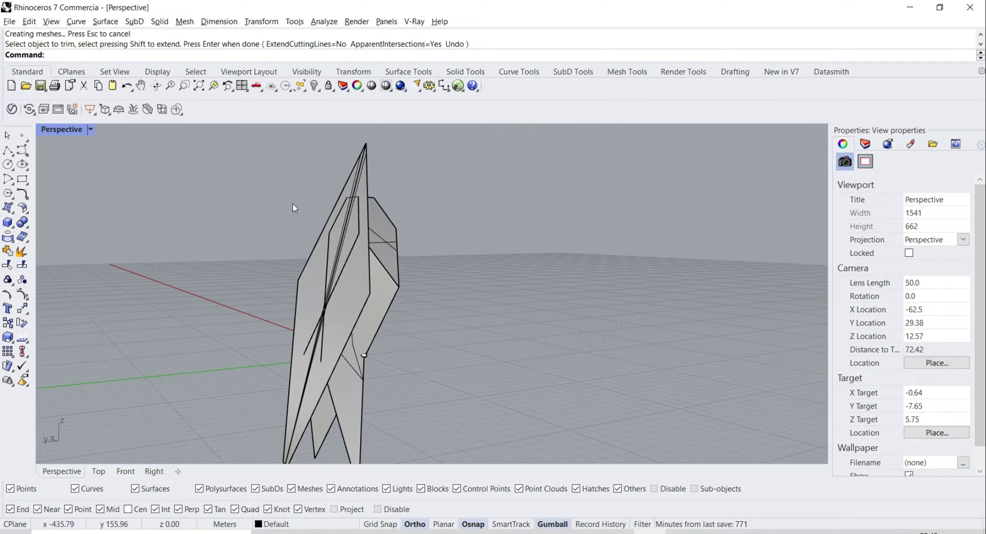
# Try to trim the large polysurface using all of the model's surfaces as cutting objects
pyautogui.moveTo(275, 371); pyautogui.dragTo(276, 368)
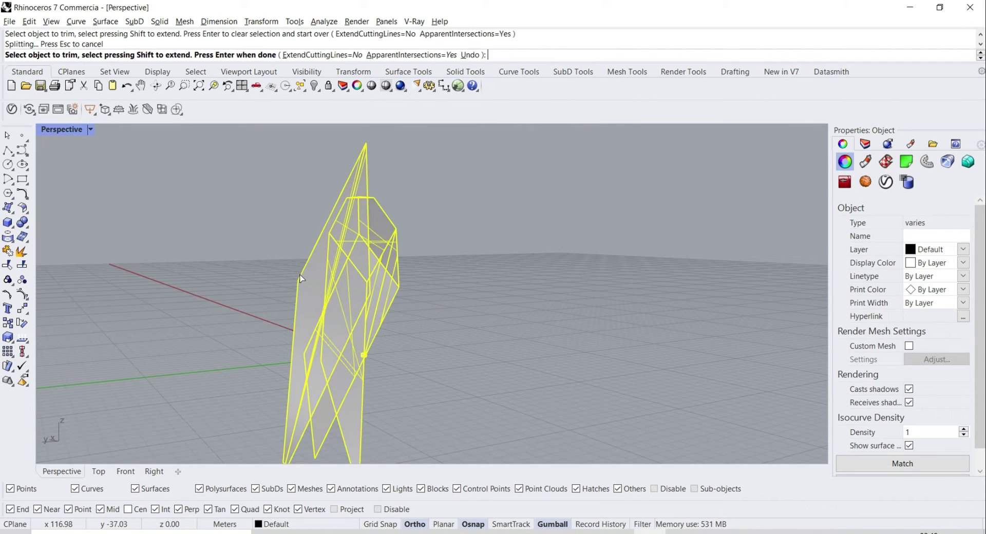
pyautogui.click(351, 188)
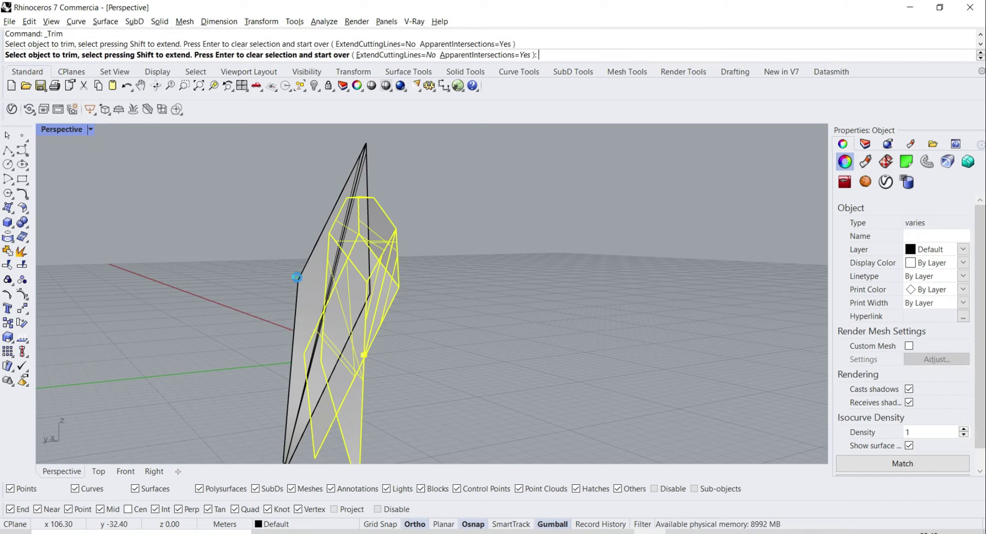
pyautogui.click(267, 248)
pyautogui.moveTo(344, 273); pyautogui.dragTo(368, 216, button='right')
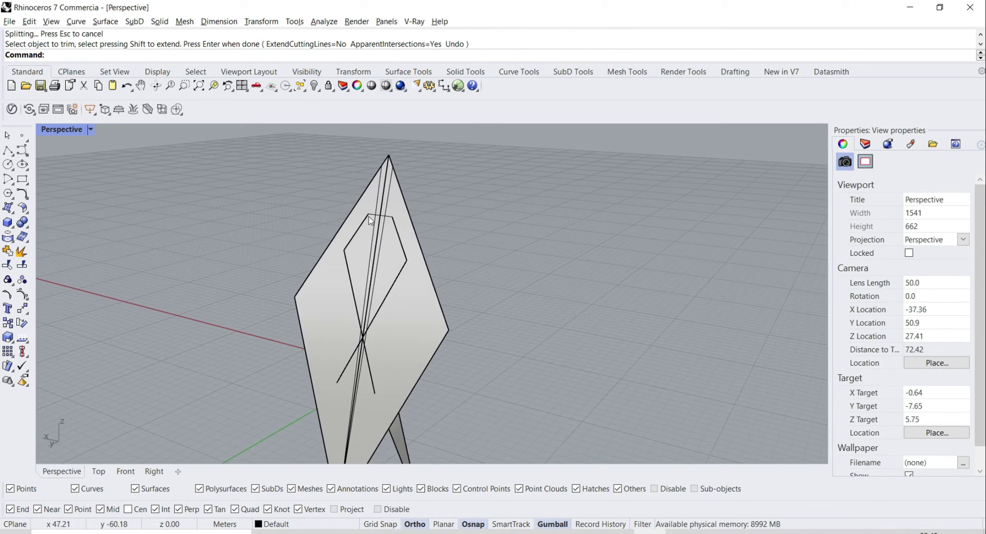
# Try to trim the large polysurface's outer area with only the faceted body and lower side surfaces as cutters
pyautogui.click(377, 216)
pyautogui.keyDown('shift'); pyautogui.click(398, 236); pyautogui.keyUp('shift')
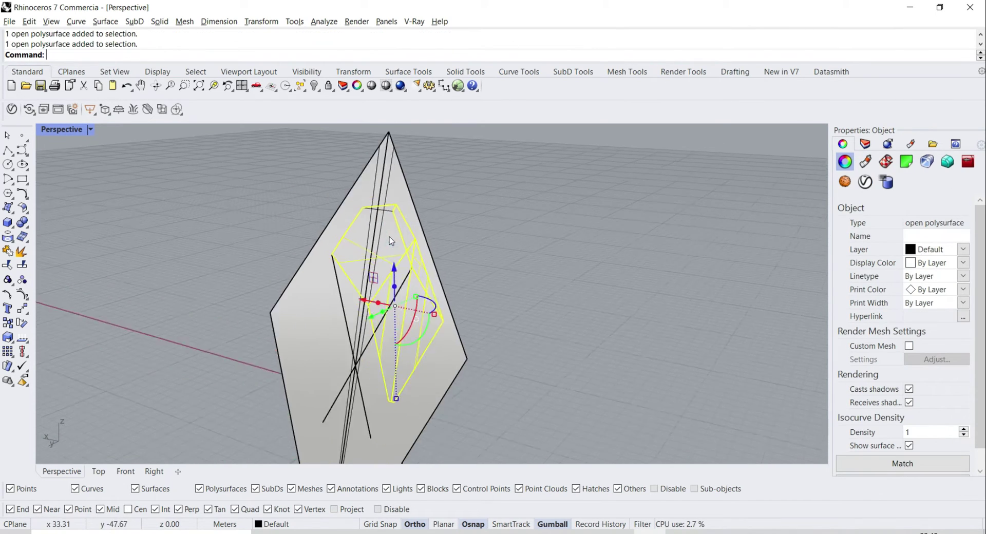
pyautogui.scroll(3, 389, 236)
pyautogui.keyDown('shift'); pyautogui.click(329, 321); pyautogui.keyUp('shift')
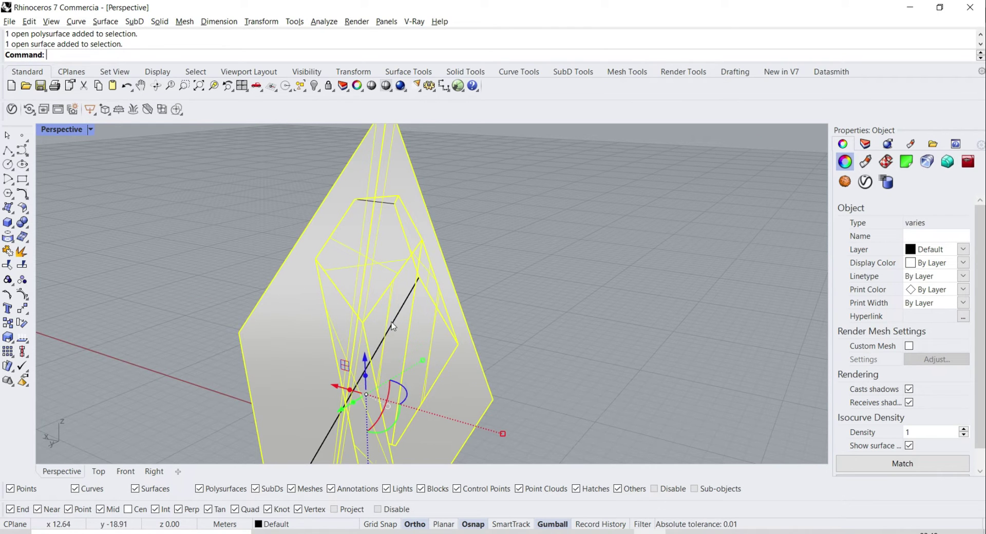
pyautogui.keyDown('ctrl'); pyautogui.click(304, 322); pyautogui.keyUp('ctrl')
pyautogui.moveTo(304, 322); pyautogui.dragTo(140, 294, button='right')
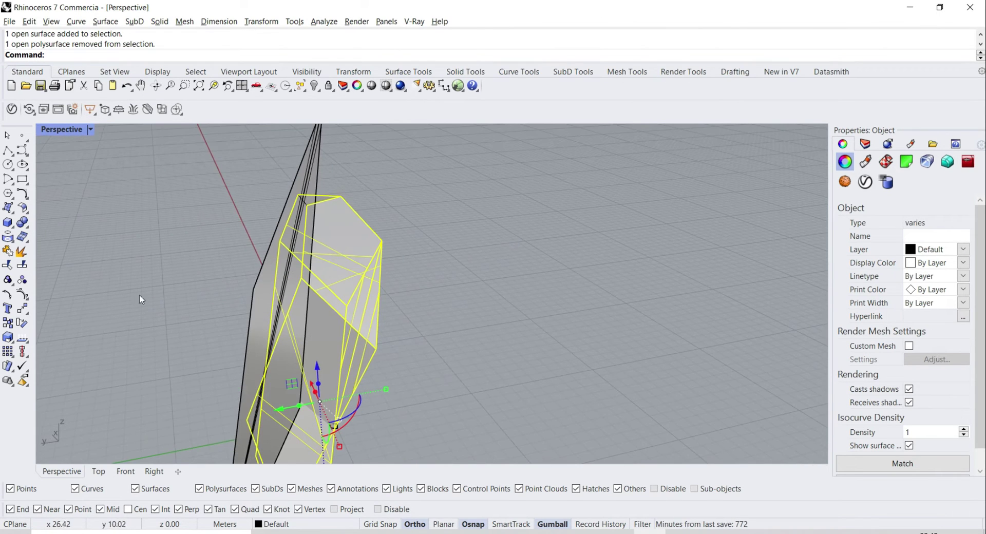
pyautogui.click(9, 265)
pyautogui.click(263, 293)
pyautogui.moveTo(262, 294); pyautogui.dragTo(543, 258, button='right')
pyautogui.rightClick(432, 234)
pyautogui.keyDown('shift'); pyautogui.click(423, 225); pyautogui.keyUp('shift')
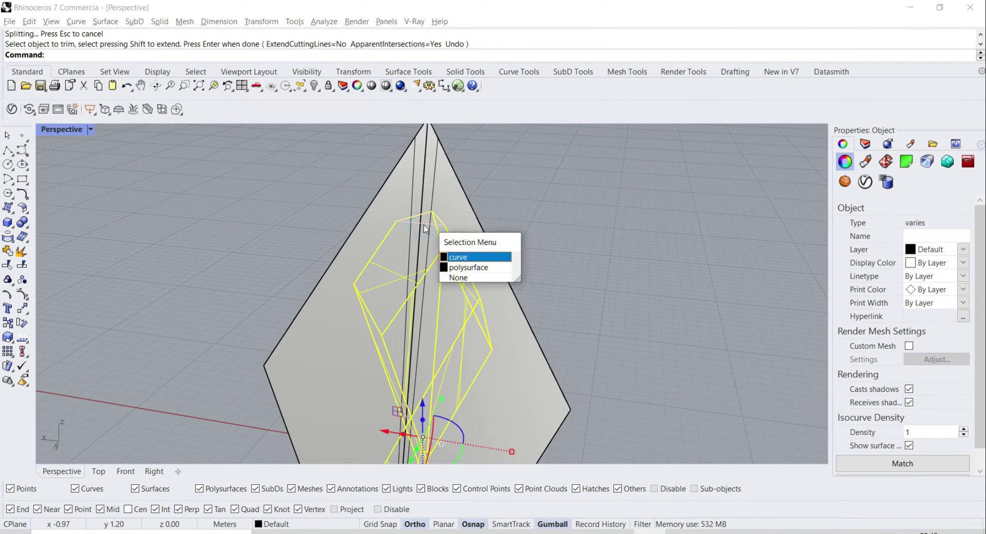
pyautogui.rightClick(423, 225)
pyautogui.rightClick(371, 233)
pyautogui.click(363, 237)
pyautogui.rightClick(361, 237)
pyautogui.keyDown('shift'); pyautogui.moveTo(397, 327); pyautogui.dragTo(365, 271, button='right'); pyautogui.keyUp('shift')
pyautogui.click(537, 262)
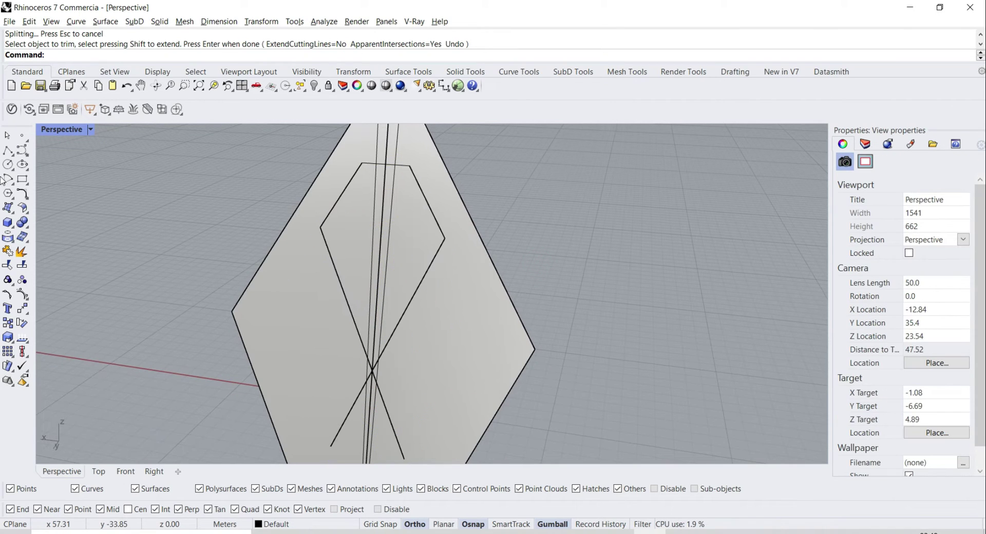
# Draw a closed polyline on the large polysurface through the upper outline corners and the lower crossing point
pyautogui.click(16, 153)
pyautogui.click(362, 163)
pyautogui.click(409, 166)
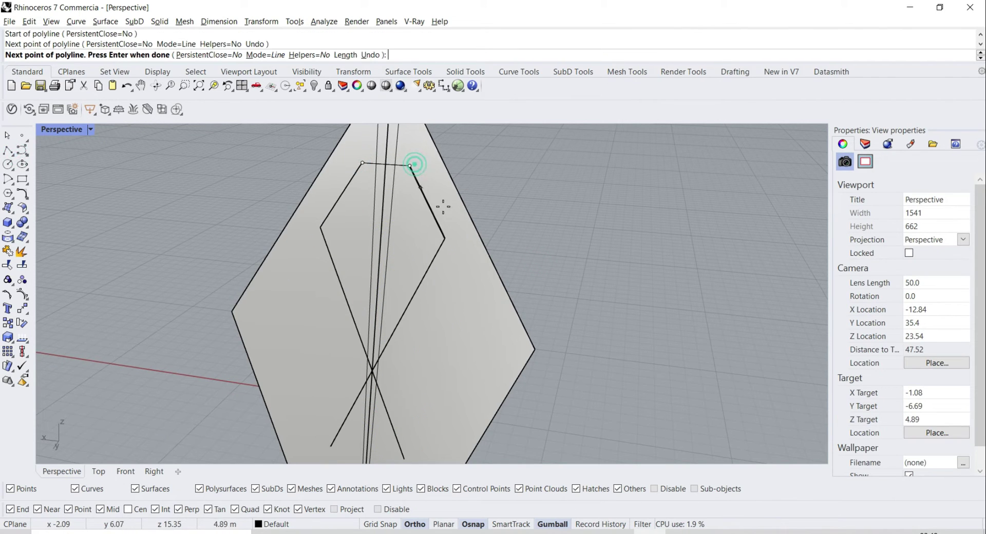
pyautogui.click(444, 236)
pyautogui.click(372, 370)
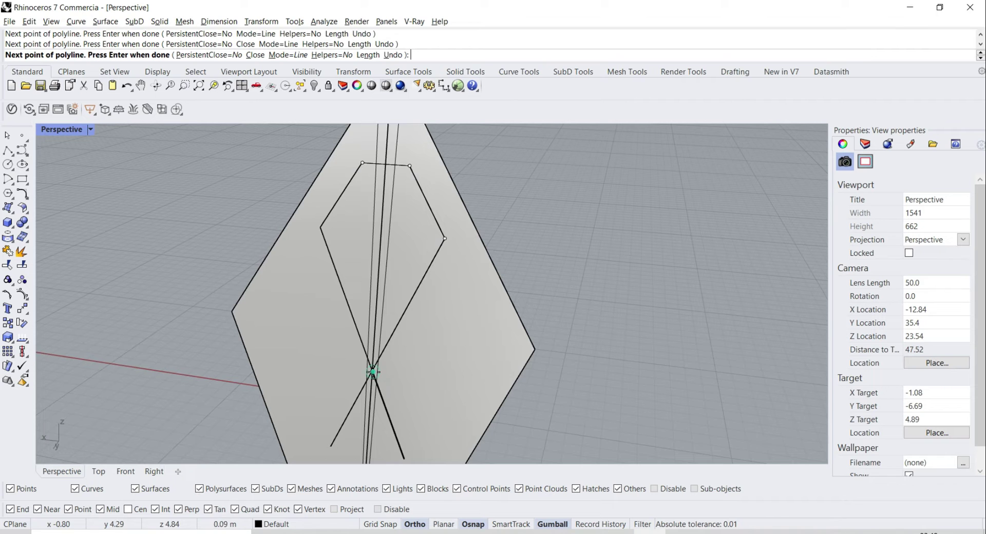
pyautogui.click(321, 226)
pyautogui.click(363, 162)
# Trim the large polysurface with the closed polyline, removing everything outside the outline
pyautogui.click(356, 177)
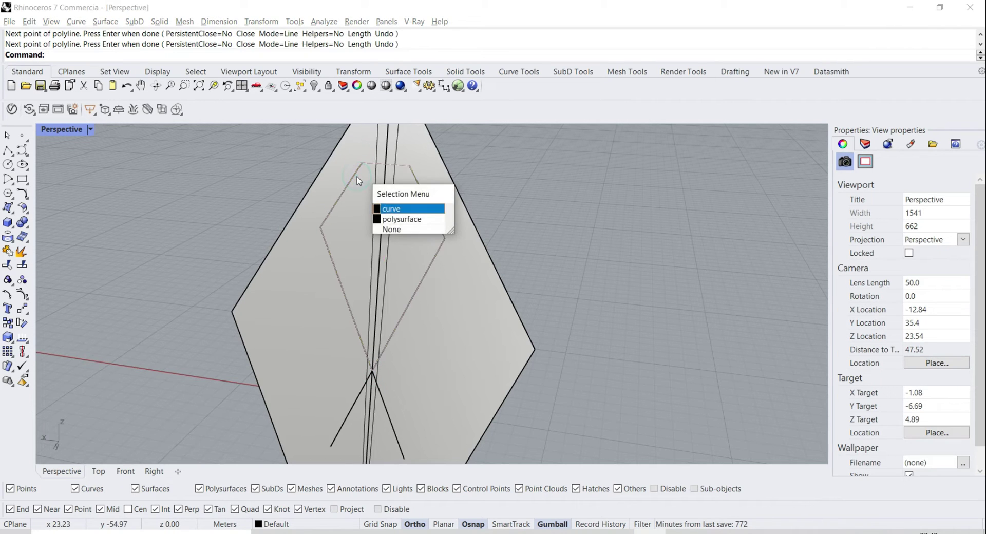
pyautogui.click(395, 208)
pyautogui.click(9, 266)
pyautogui.click(277, 307)
pyautogui.rightClick(286, 307)
# Trim the two lower side surfaces against each other, removing the ends that extend past their intersection
pyautogui.moveTo(342, 303); pyautogui.dragTo(241, 283, button='right')
pyautogui.click(320, 269)
pyautogui.moveTo(263, 224); pyautogui.dragTo(515, 292, button='right')
pyautogui.keyDown('shift'); pyautogui.click(515, 293); pyautogui.keyUp('shift')
pyautogui.click(8, 308)
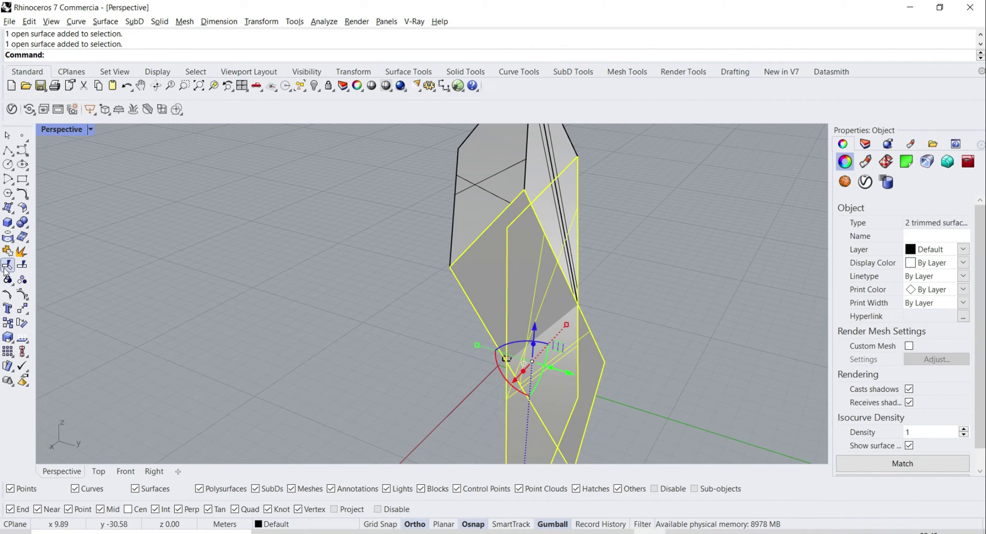
pyautogui.click(567, 402)
pyautogui.click(568, 402)
pyautogui.rightClick(567, 402)
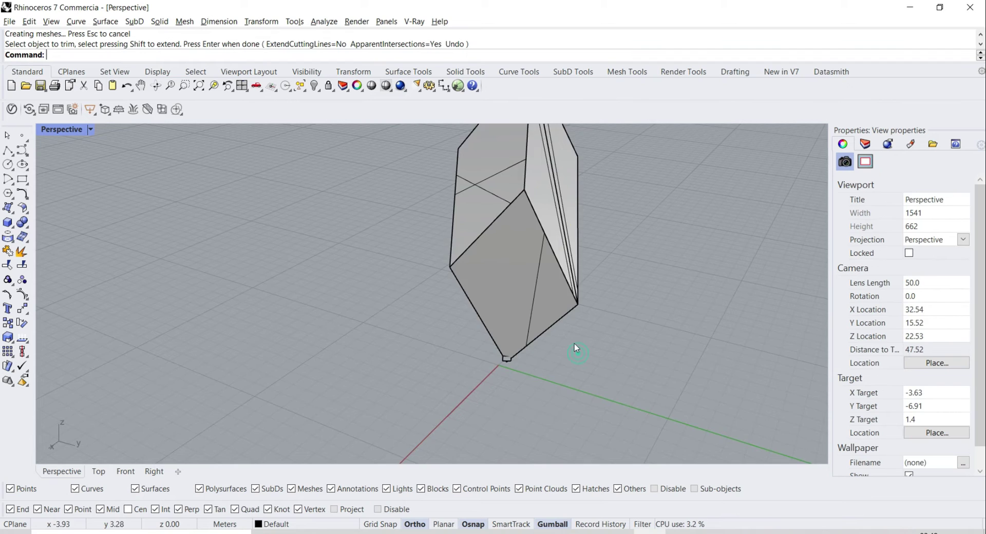
# Delete the closed polyline used for trimming the large polysurface
pyautogui.keyDown('shift'); pyautogui.moveTo(574, 344); pyautogui.dragTo(540, 420, button='right'); pyautogui.keyUp('shift')
pyautogui.click(507, 326)
pyautogui.moveTo(501, 329); pyautogui.dragTo(363, 306, button='right')
pyautogui.keyDown('shift'); pyautogui.moveTo(463, 308); pyautogui.dragTo(506, 325, button='right'); pyautogui.keyUp('shift')
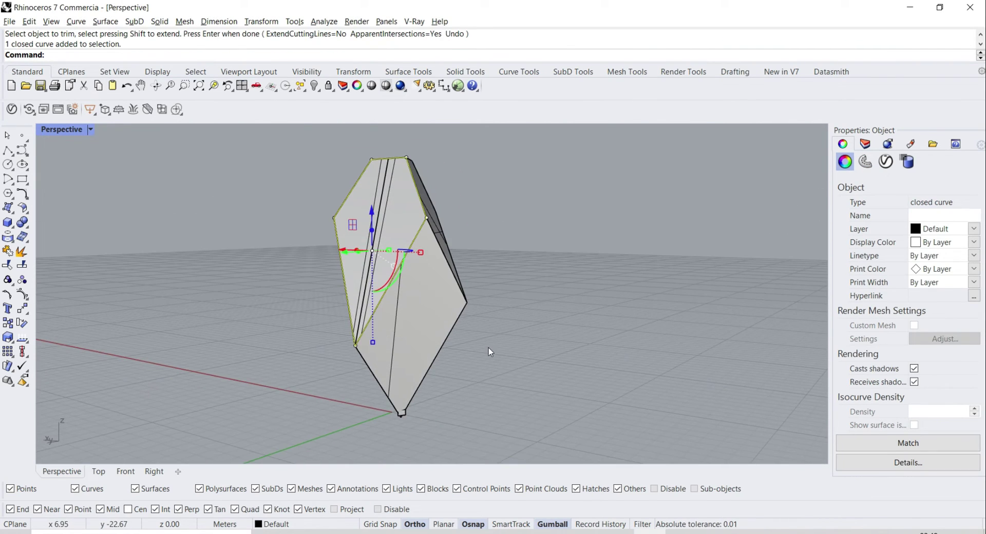
pyautogui.press('Delete')
pyautogui.click(372, 260)
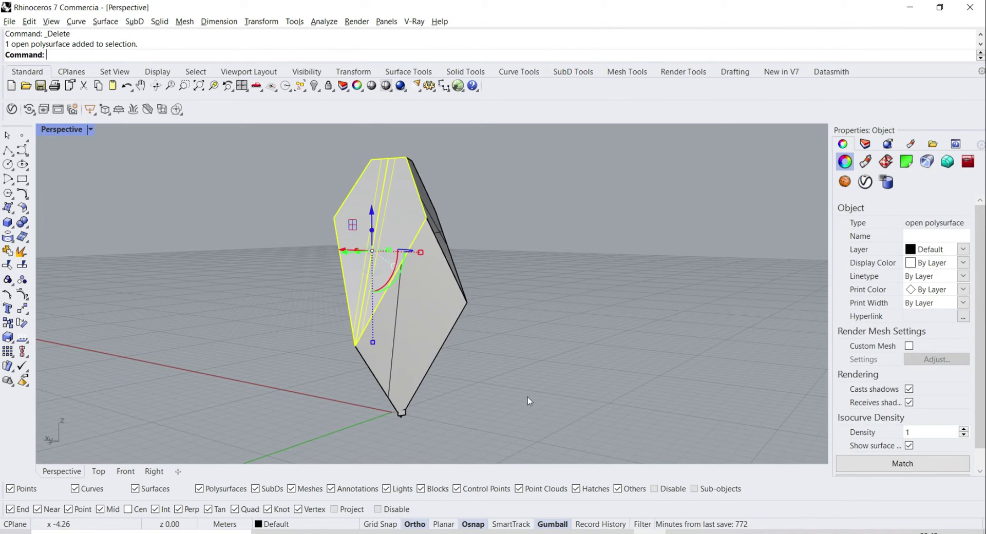
pyautogui.click(528, 397)
# Draw a horizontal line in the Right view from the base prism's upper corner and shift it across both lower surfaces
pyautogui.keyDown('shift'); pyautogui.moveTo(428, 417); pyautogui.dragTo(456, 363, button='right'); pyautogui.keyUp('shift')
pyautogui.scroll(4, 386, 354)
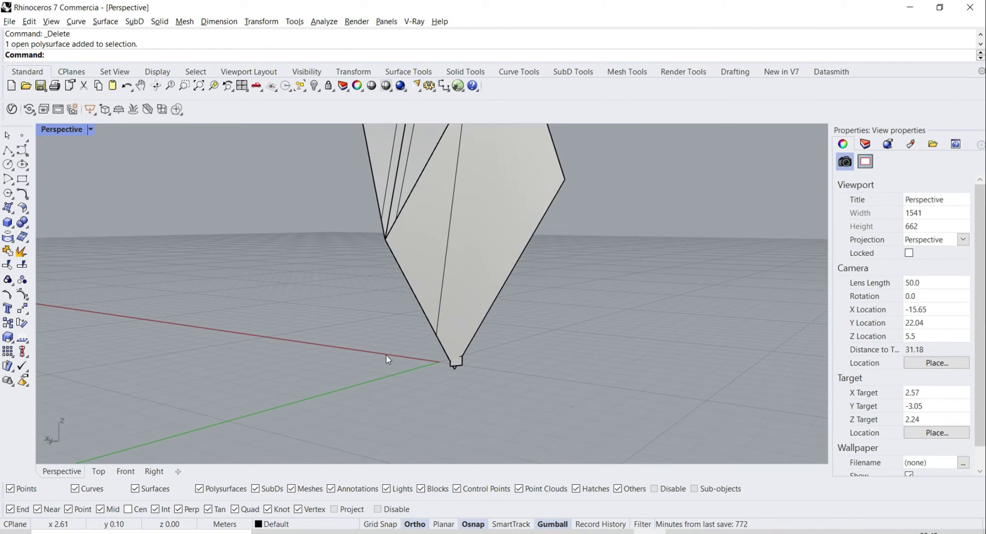
pyautogui.click(7, 150)
pyautogui.click(462, 354)
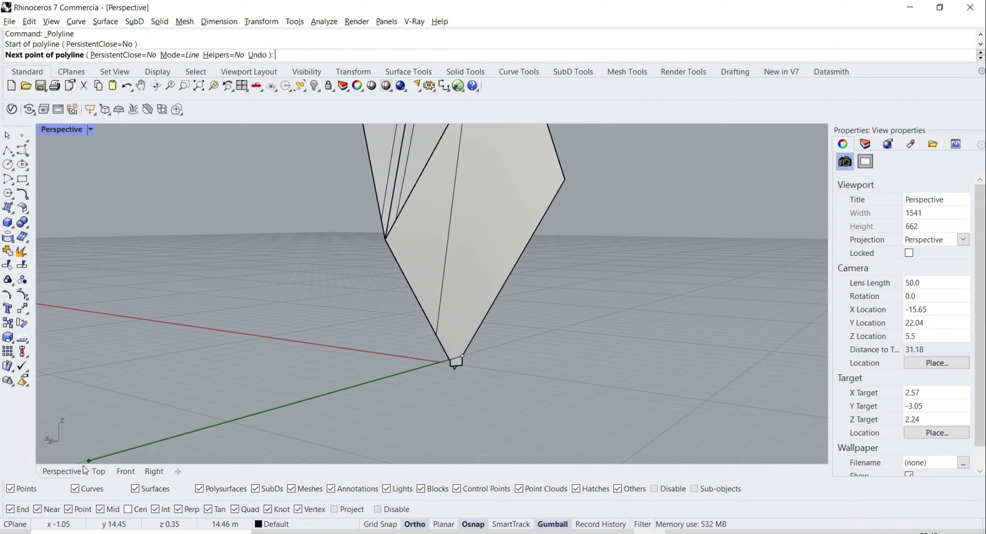
pyautogui.click(154, 470)
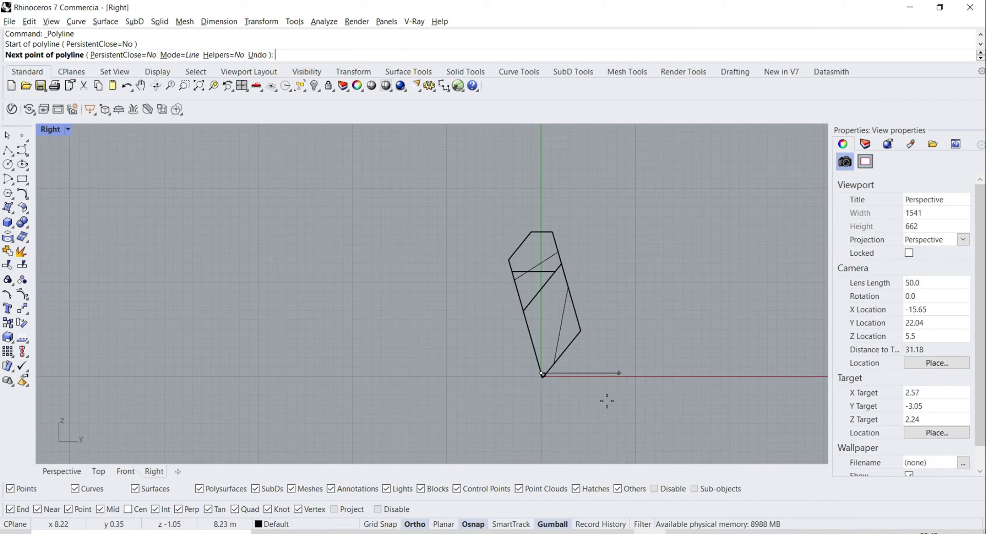
pyautogui.scroll(4, 600, 397)
pyautogui.click(480, 334)
pyautogui.press('Return')
pyautogui.scroll(10, 456, 333)
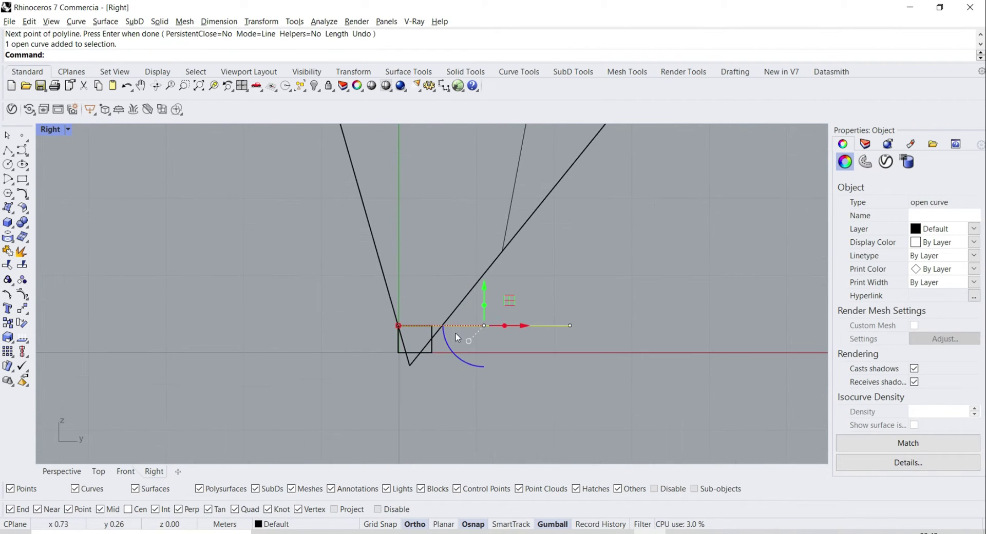
pyautogui.moveTo(521, 325); pyautogui.dragTo(479, 329)
# Trim off the lower surface tips below the horizontal line, and delete the line and the old base prism
pyautogui.click(7, 265)
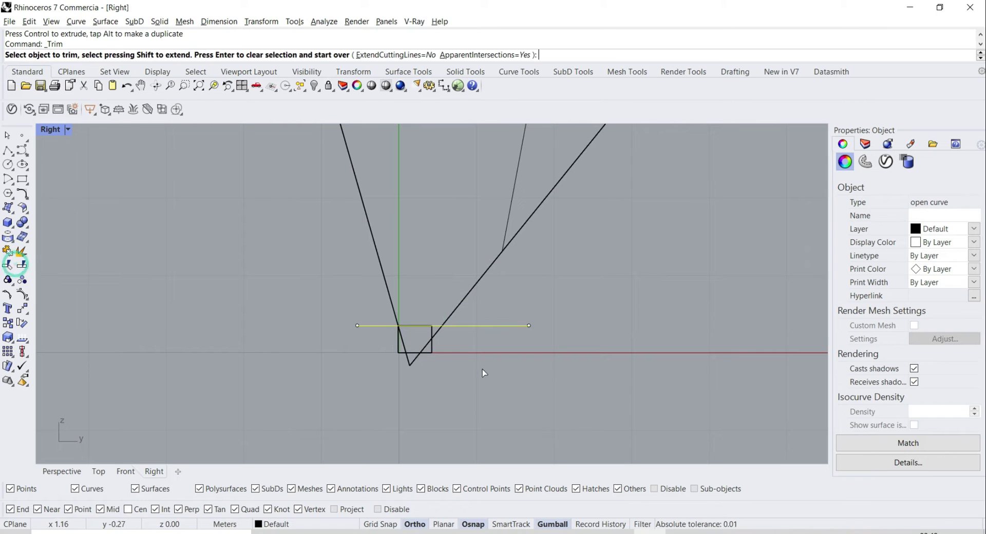
pyautogui.click(414, 365)
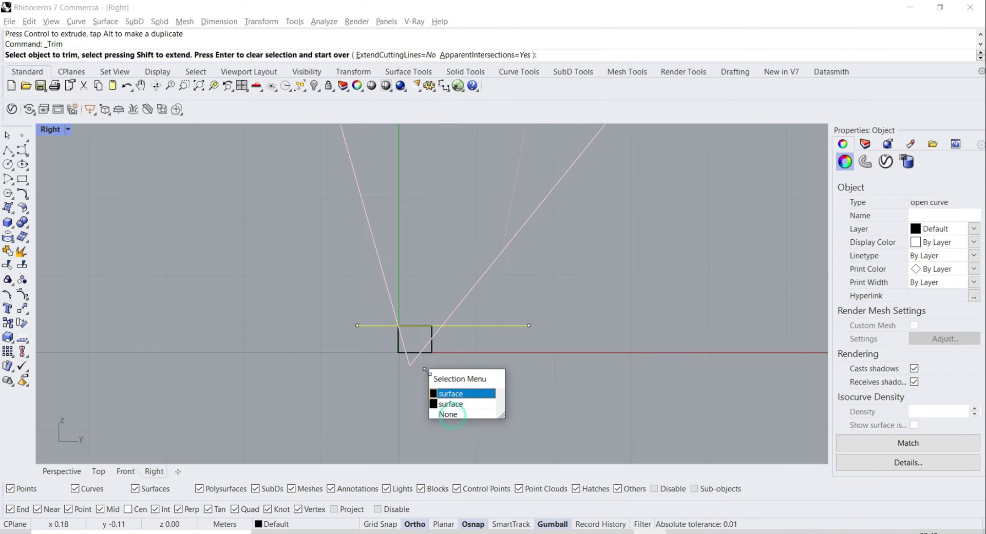
pyautogui.click(457, 414)
pyautogui.moveTo(392, 362); pyautogui.dragTo(393, 362)
pyautogui.press('Return')
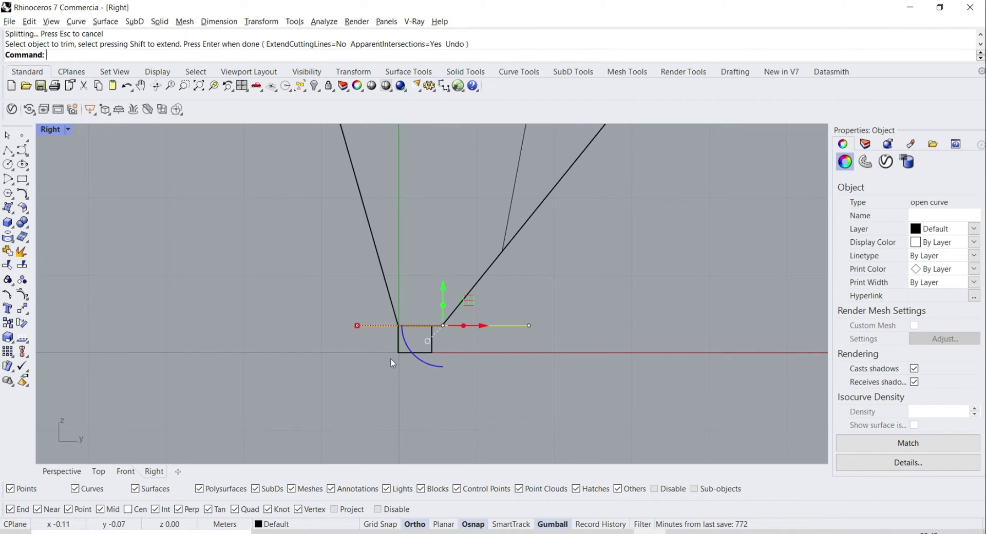
pyautogui.press('Delete')
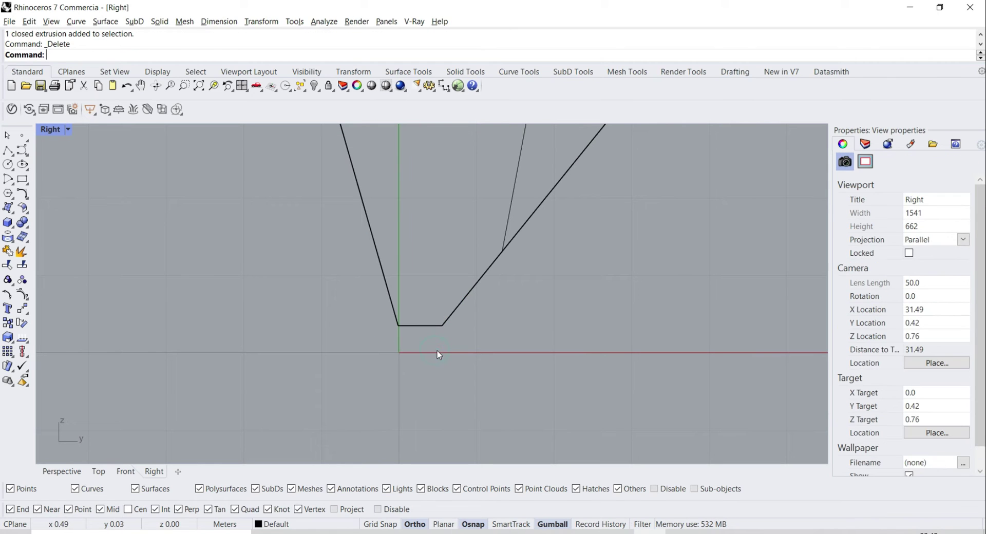
# Extrude the structure's bottom edges downward by 0.35 to form a new base
pyautogui.moveTo(521, 321); pyautogui.dragTo(520, 320)
pyautogui.moveTo(420, 310); pyautogui.dragTo(416, 335)
pyautogui.write('0.35')
pyautogui.press('Return')
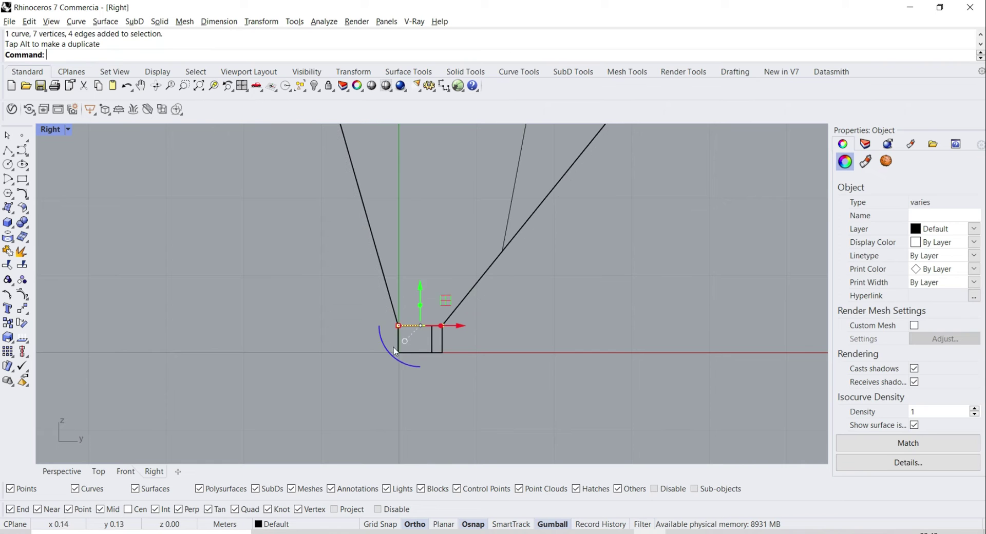
pyautogui.click(275, 363)
# Join all the structure's surfaces, including the new base walls, into one polysurface
pyautogui.click(75, 476)
pyautogui.scroll(-2, 353, 375)
pyautogui.moveTo(364, 327)
pyautogui.mouseDown(button='right')
pyautogui.moveTo(544, 350)
pyautogui.moveTo(554, 365)
pyautogui.mouseUp(button='right')
pyautogui.keyDown('shift'); pyautogui.moveTo(511, 307); pyautogui.dragTo(467, 342, button='right'); pyautogui.keyUp('shift')
pyautogui.moveTo(447, 305); pyautogui.dragTo(485, 248, button='right')
pyautogui.moveTo(394, 195); pyautogui.dragTo(457, 218, button='right')
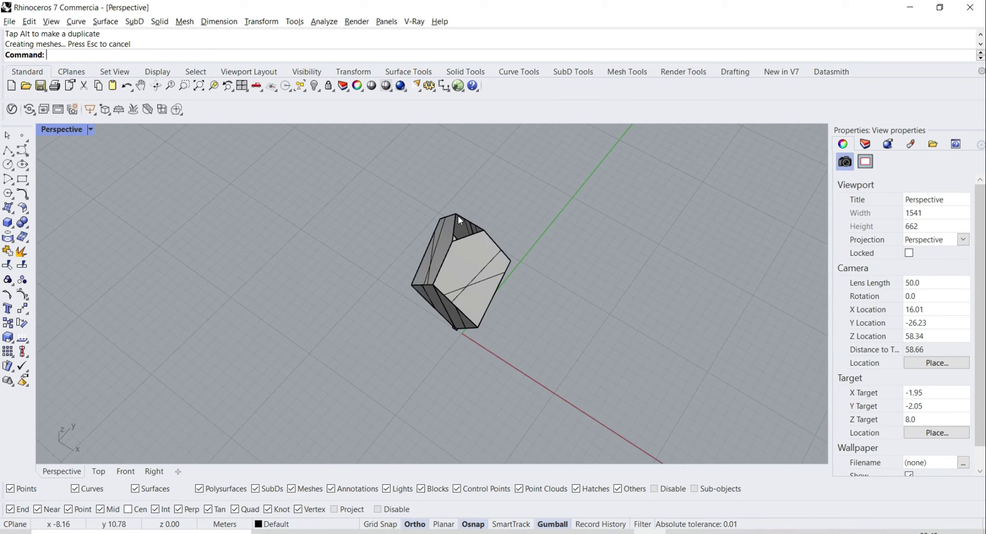
pyautogui.scroll(5, 456, 215)
pyautogui.scroll(-5, 410, 272)
pyautogui.moveTo(334, 194); pyautogui.dragTo(506, 362)
pyautogui.click(7, 251)
pyautogui.click(257, 299)
# Cap the openings of the joined polysurface to make it a closed solid
pyautogui.click(415, 291)
pyautogui.moveTo(407, 286); pyautogui.dragTo(432, 260, button='right')
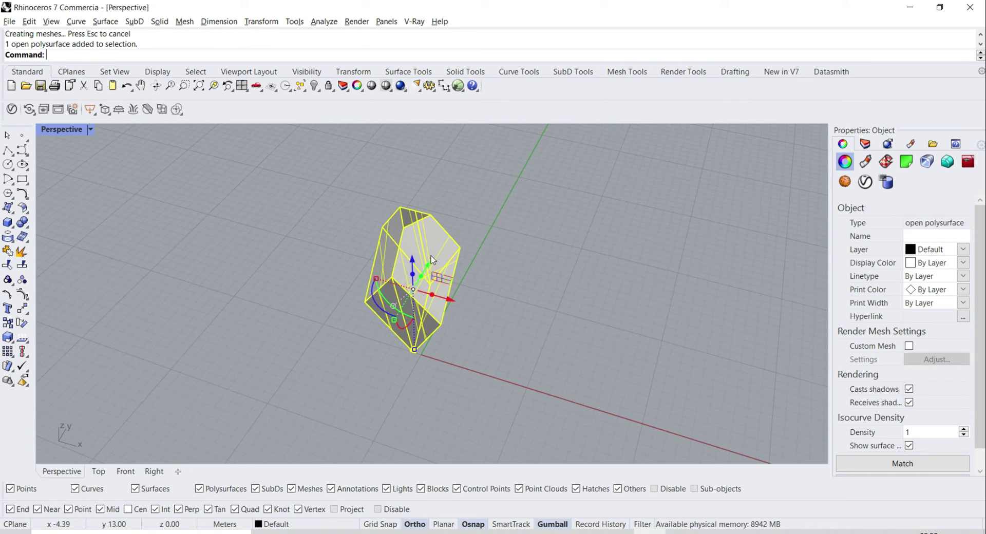
pyautogui.write('Cap')
pyautogui.press('Return')
pyautogui.click(451, 245)
pyautogui.press('Escape')
pyautogui.moveTo(454, 247); pyautogui.dragTo(417, 252, button='right')
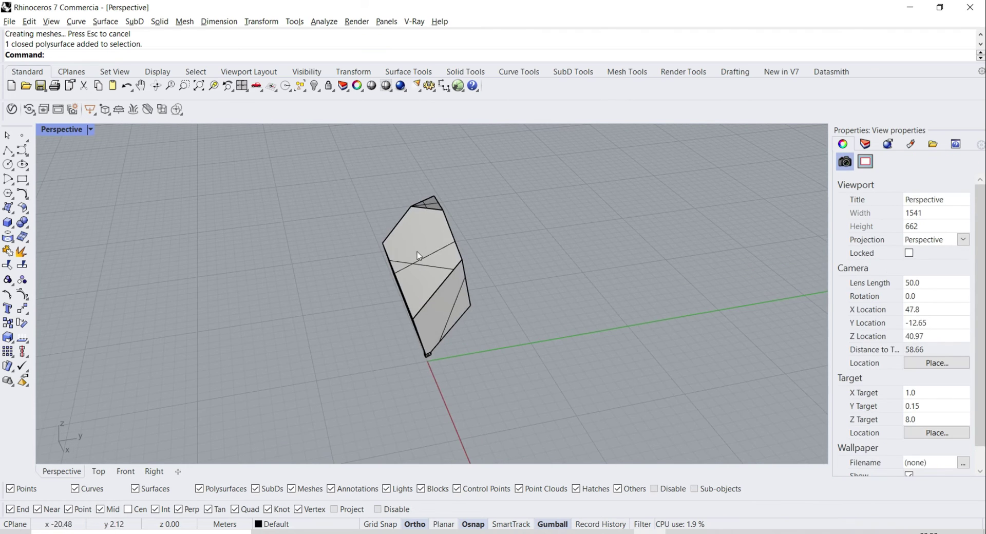
# Copy the closed solid along the Y axis to a spot beside the original
pyautogui.click(417, 252)
pyautogui.keyDown('alt'); pyautogui.moveTo(461, 281); pyautogui.dragTo(359, 296); pyautogui.keyUp('alt')
pyautogui.click(385, 349)
pyautogui.moveTo(385, 349); pyautogui.dragTo(300, 266, button='right')
# Draw a straight guide line along the Y direction from the copy's folded side face past the original solid
pyautogui.click(9, 151)
pyautogui.scroll(6, 452, 293)
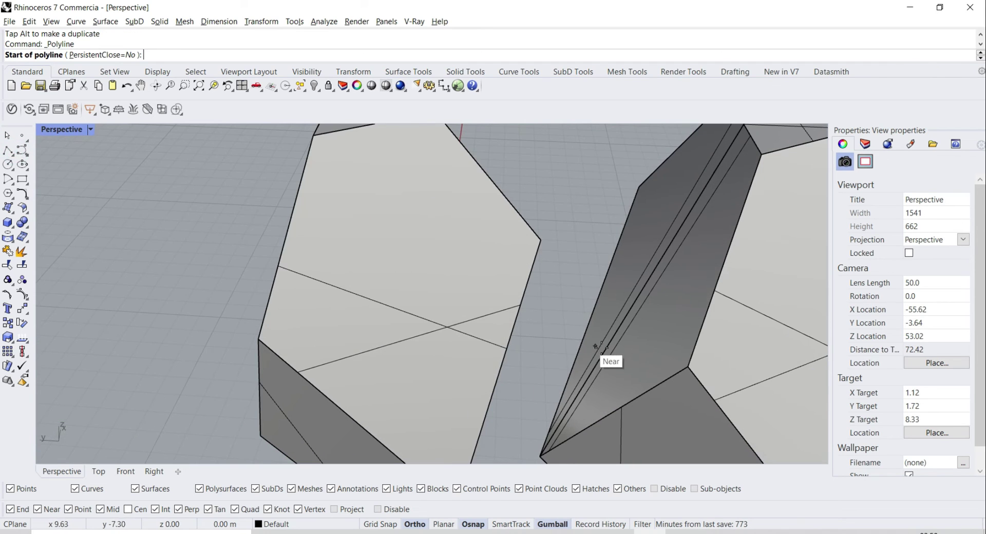
pyautogui.click(610, 342)
pyautogui.click(154, 313)
pyautogui.press('Return')
# Move the copied solid from the guide line's end to the line's intersection with the original's facing edge, and select the line
pyautogui.click(642, 385)
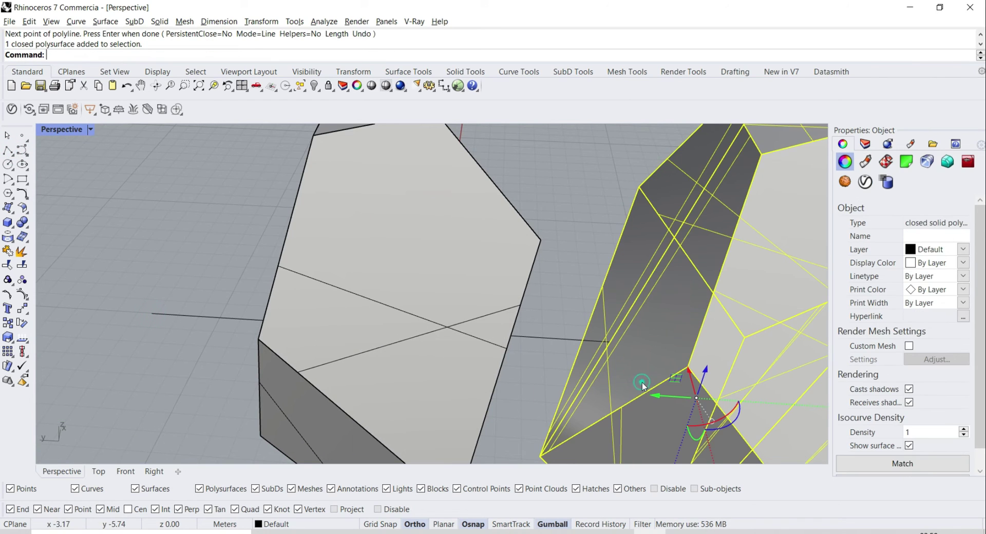
pyautogui.press('Return')
pyautogui.scroll(5, 631, 354)
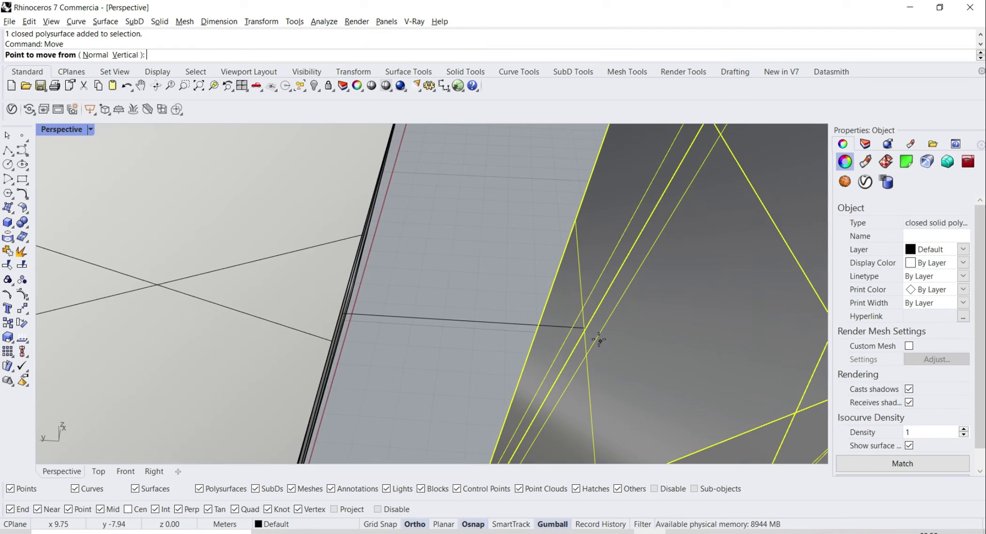
pyautogui.click(601, 341)
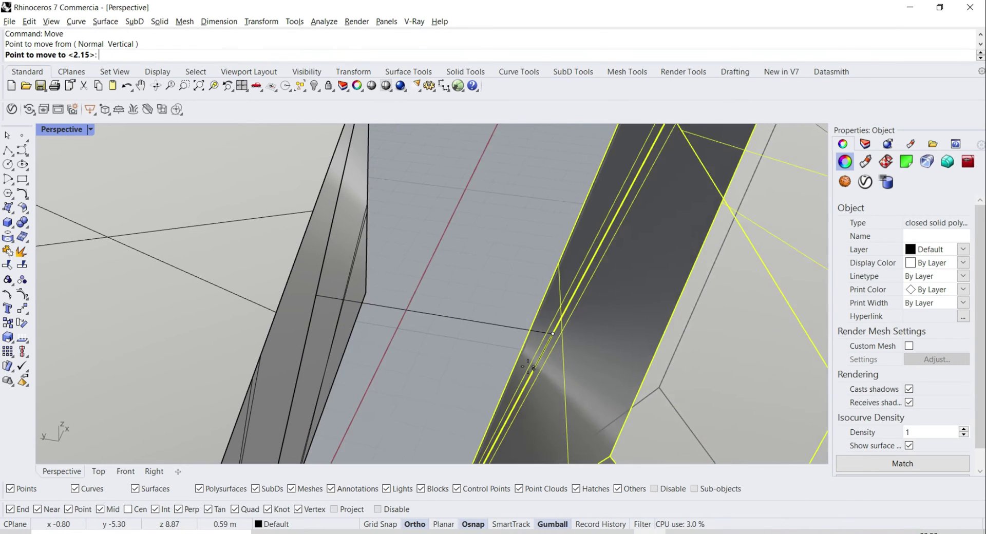
pyautogui.moveTo(559, 329); pyautogui.dragTo(498, 385, button='right')
pyautogui.click(267, 307)
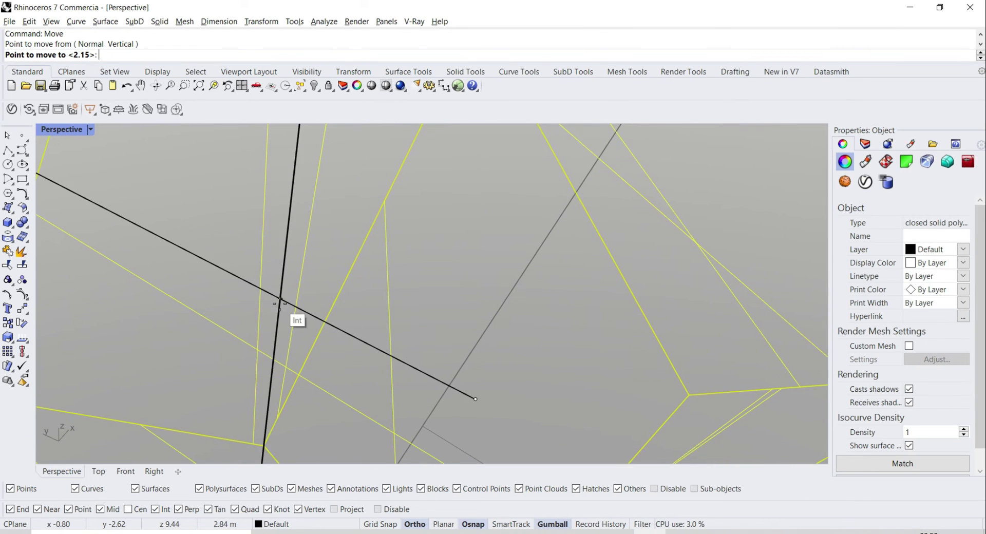
pyautogui.scroll(-5, 277, 304)
pyautogui.click(306, 276)
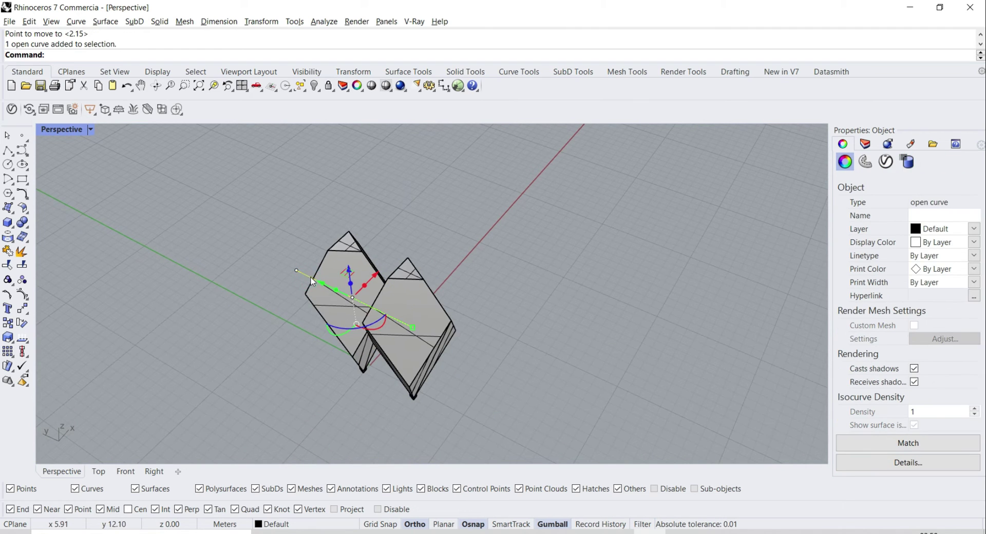
# Delete the guide line, and mirror a copy of both solids in the Top view across the Y-direction line through their outer corner
pyautogui.press('Delete')
pyautogui.moveTo(445, 291); pyautogui.dragTo(463, 324, button='right')
pyautogui.click(463, 323)
pyautogui.keyDown('shift'); pyautogui.click(375, 325); pyautogui.keyUp('shift')
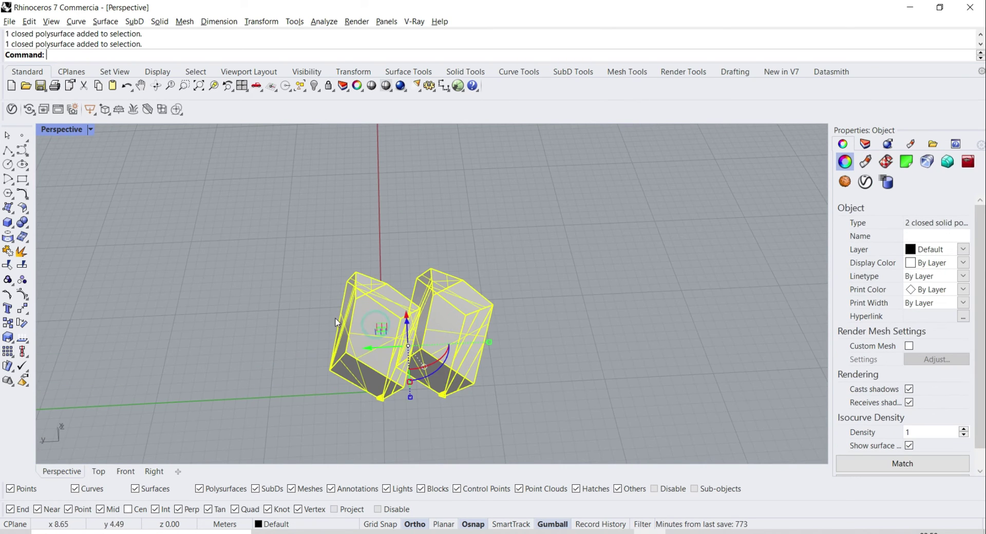
pyautogui.click(99, 471)
pyautogui.write('Mi')
pyautogui.press('Return')
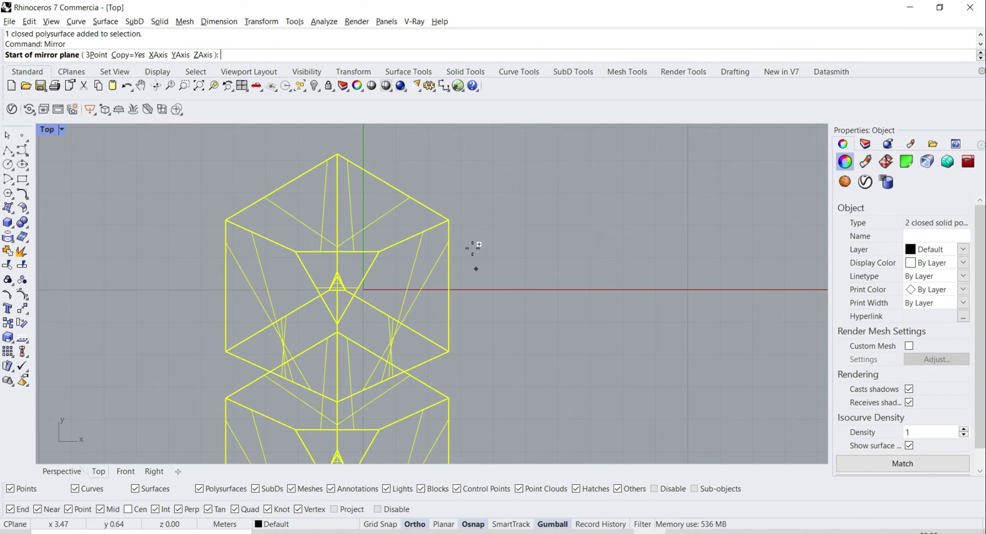
pyautogui.click(448, 220)
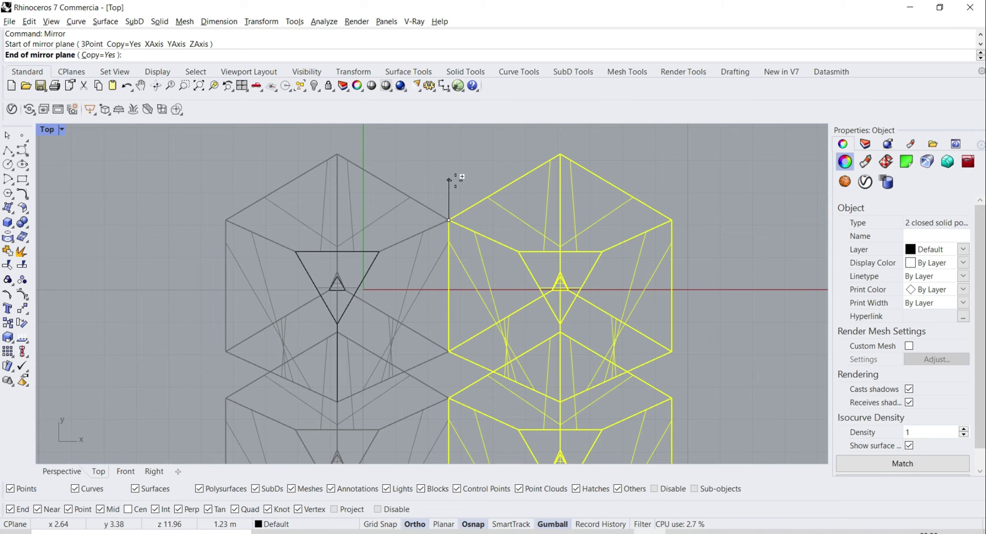
pyautogui.click(448, 180)
# Mirror a copy of all four solids across the Y-direction line at their outer edge, and return to the Perspective view
pyautogui.scroll(-5, 471, 211)
pyautogui.keyDown('shift'); pyautogui.click(489, 251); pyautogui.keyUp('shift')
pyautogui.keyDown('shift'); pyautogui.click(489, 317); pyautogui.keyUp('shift')
pyautogui.press('Return')
pyautogui.click(577, 216)
pyautogui.click(584, 174)
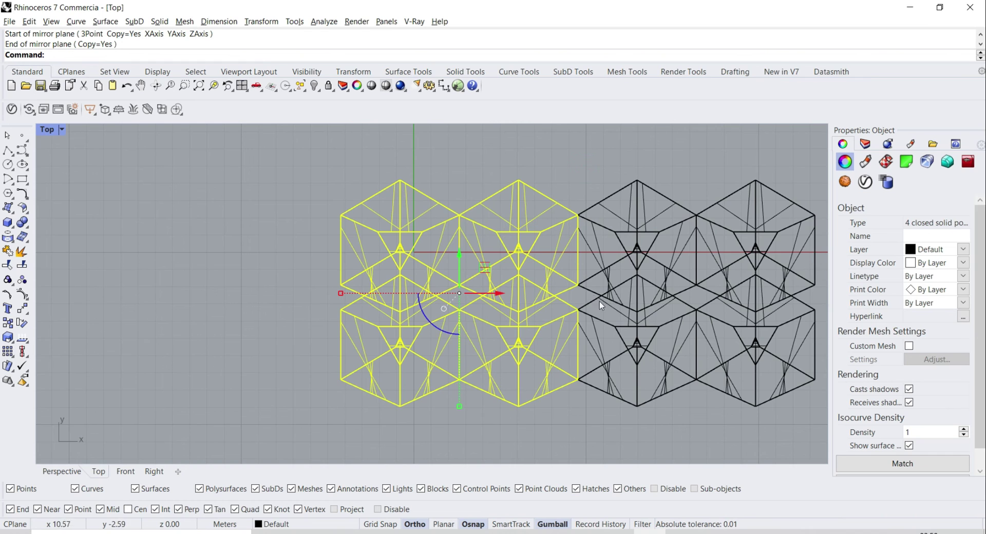
pyautogui.press('Escape')
pyautogui.click(61, 471)
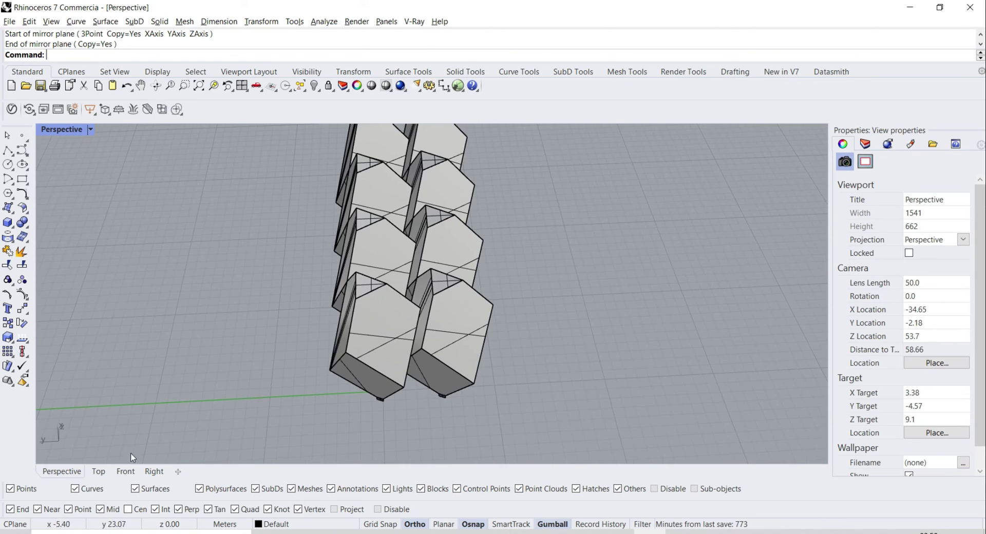
# Try to select only the leftover construction curves by excluding surfaces from the selection filter
pyautogui.click(372, 293)
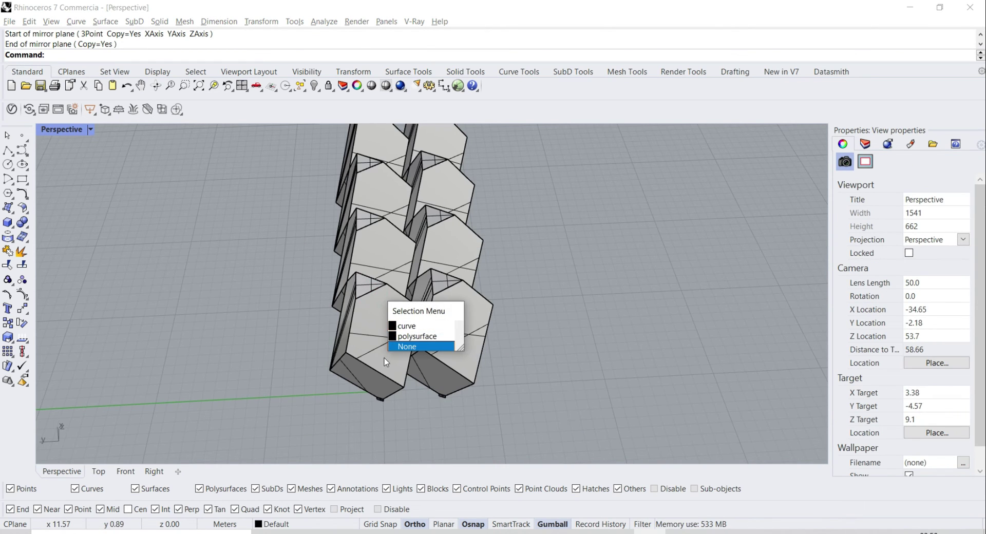
pyautogui.click(407, 347)
pyautogui.moveTo(199, 399); pyautogui.dragTo(248, 427, button='right')
pyautogui.click(142, 488)
pyautogui.click(75, 488)
pyautogui.moveTo(170, 413); pyautogui.dragTo(580, 198)
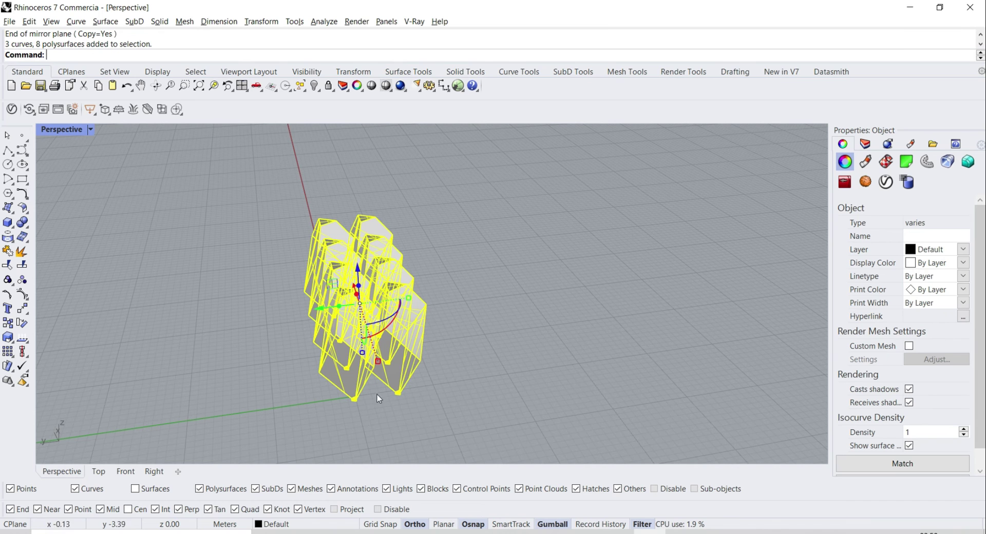
pyautogui.scroll(5, 346, 378)
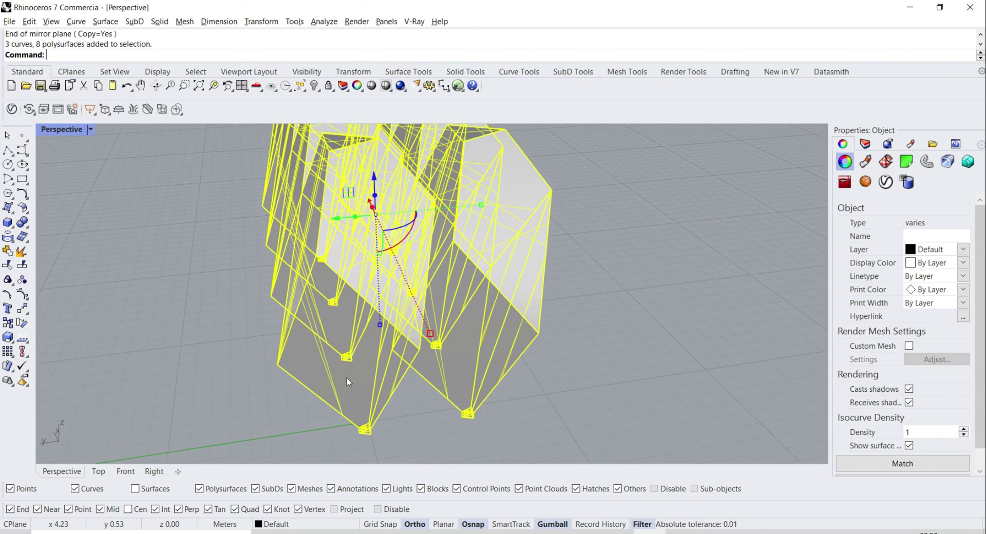
pyautogui.click(266, 411)
# Delete the leftover curves with polysurfaces excluded from the selection filter, and turn the surface and polysurface filters back on
pyautogui.click(221, 488)
pyautogui.scroll(-5, 223, 433)
pyautogui.moveTo(194, 445); pyautogui.dragTo(524, 140)
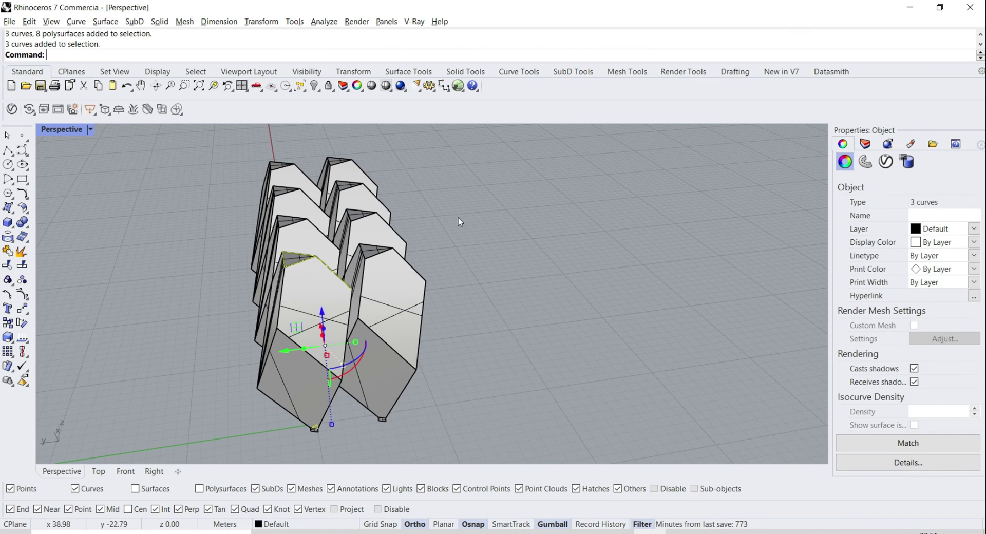
pyautogui.press('Delete')
pyautogui.click(165, 489)
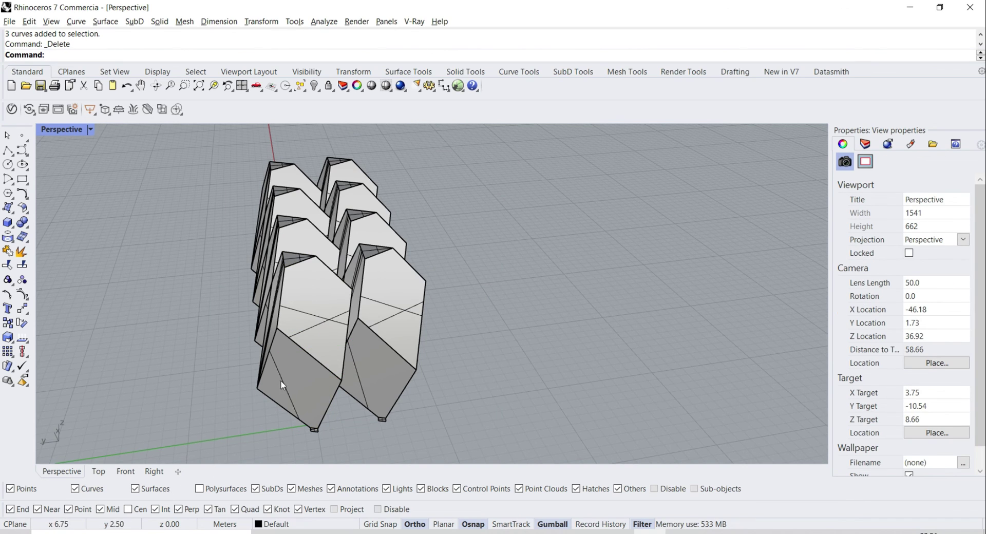
pyautogui.click(209, 491)
pyautogui.click(312, 379)
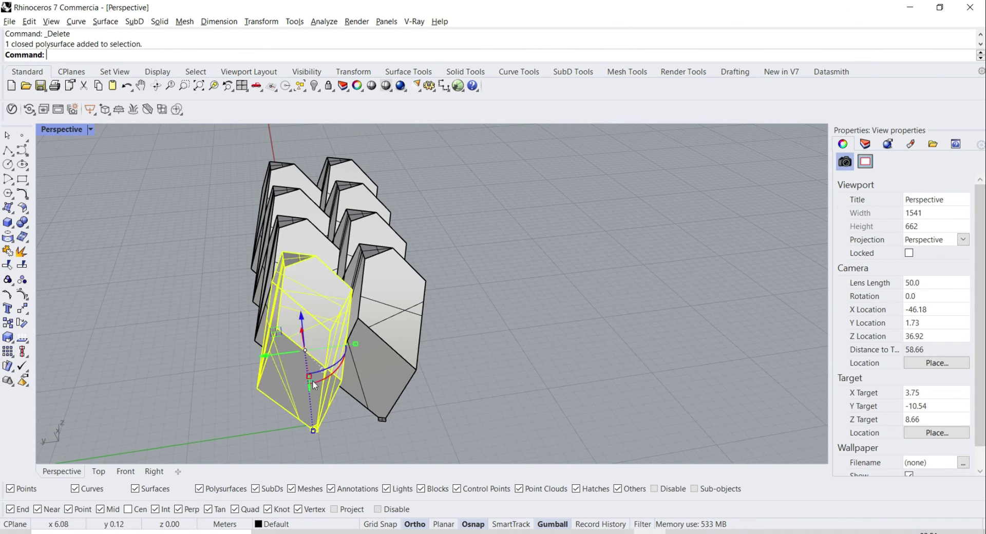
pyautogui.keyDown('shift'); pyautogui.click(288, 231); pyautogui.keyUp('shift')
pyautogui.keyDown('shift'); pyautogui.click(284, 201); pyautogui.keyUp('shift')
pyautogui.keyDown('shift'); pyautogui.click(286, 173); pyautogui.keyUp('shift')
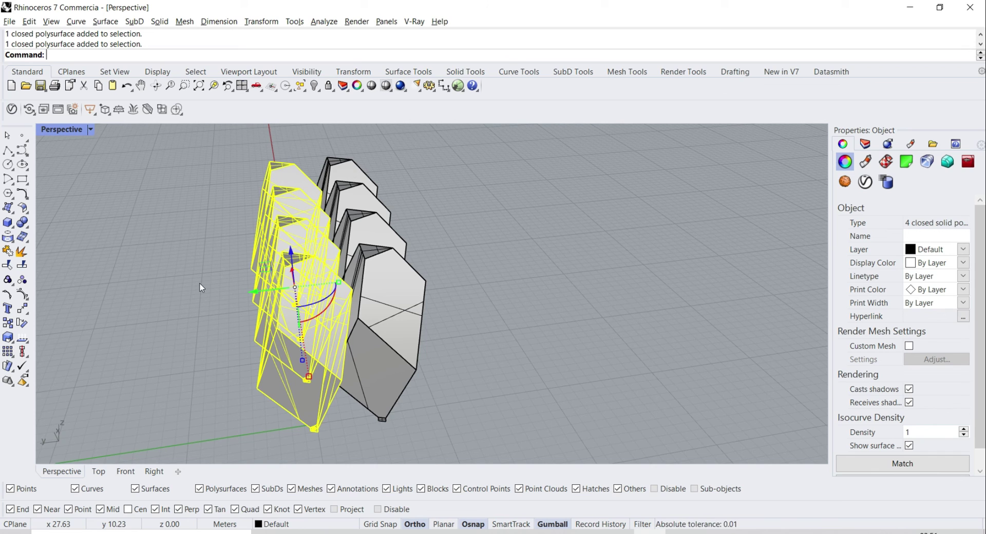
# Create a linear array of 10 items from the second row's four solids, spaced from the first row's base corner to the second row's matching corner
pyautogui.click(365, 341)
pyautogui.keyDown('shift'); pyautogui.click(367, 220); pyautogui.keyUp('shift')
pyautogui.keyDown('shift'); pyautogui.click(354, 197); pyautogui.keyUp('shift')
pyautogui.keyDown('shift'); pyautogui.click(345, 172); pyautogui.keyUp('shift')
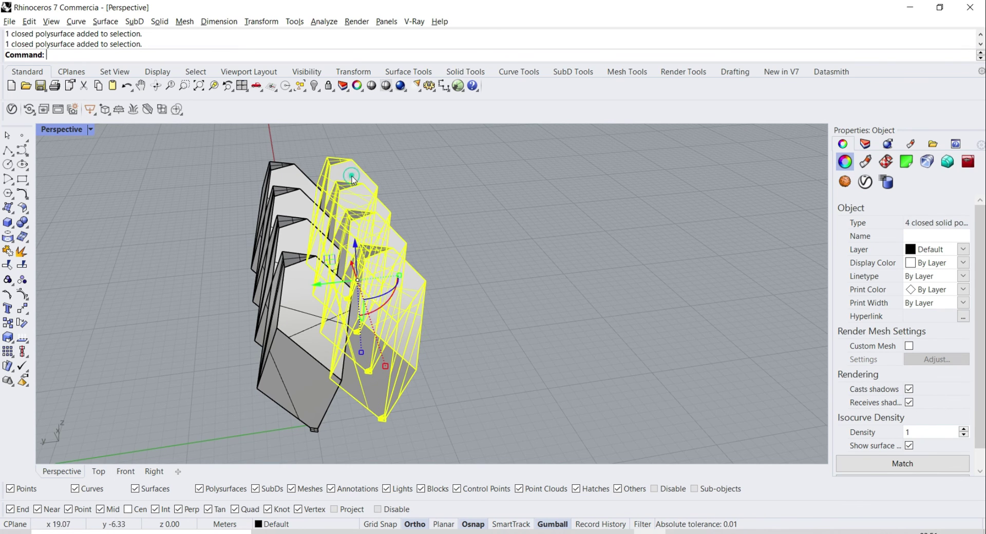
pyautogui.click(13, 357)
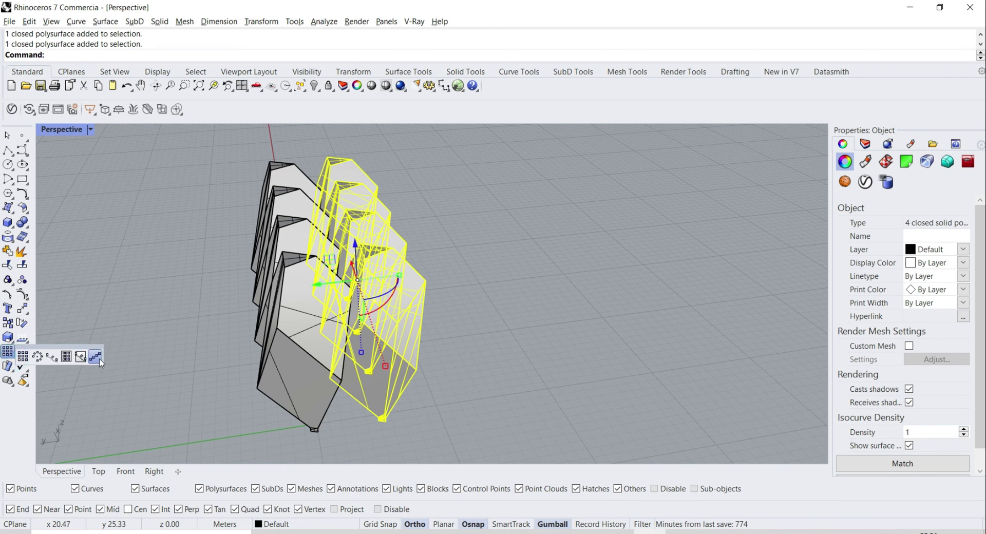
pyautogui.click(100, 359)
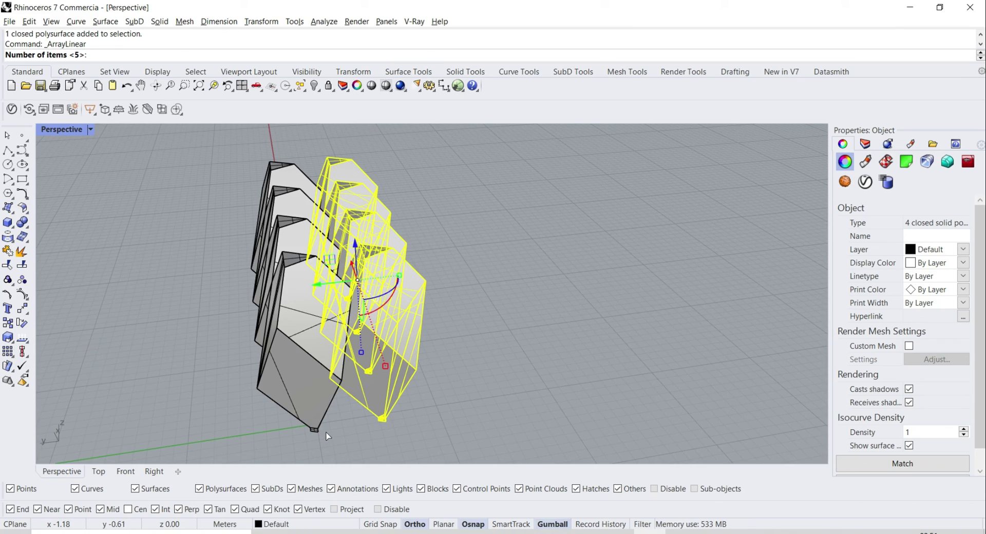
pyautogui.write('10')
pyautogui.press('Return')
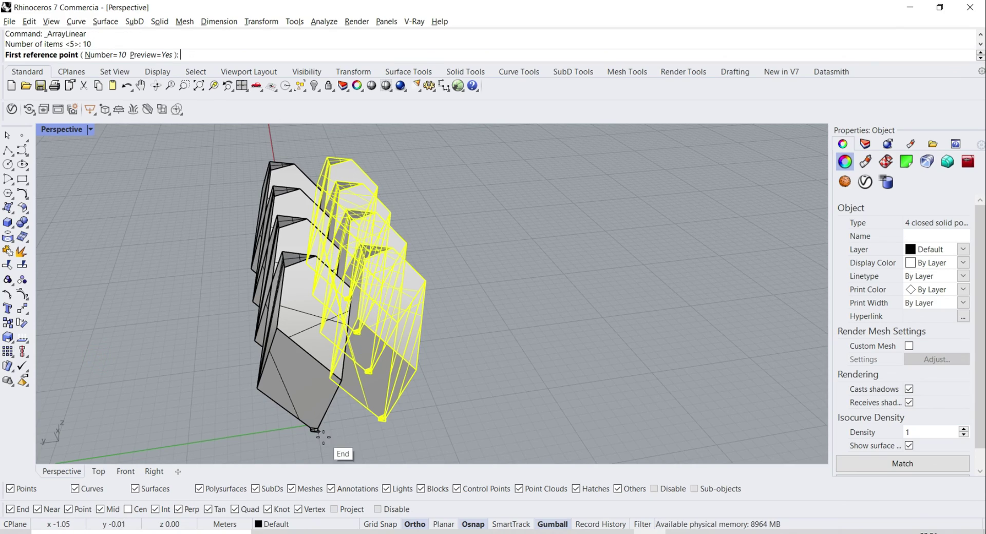
pyautogui.click(317, 430)
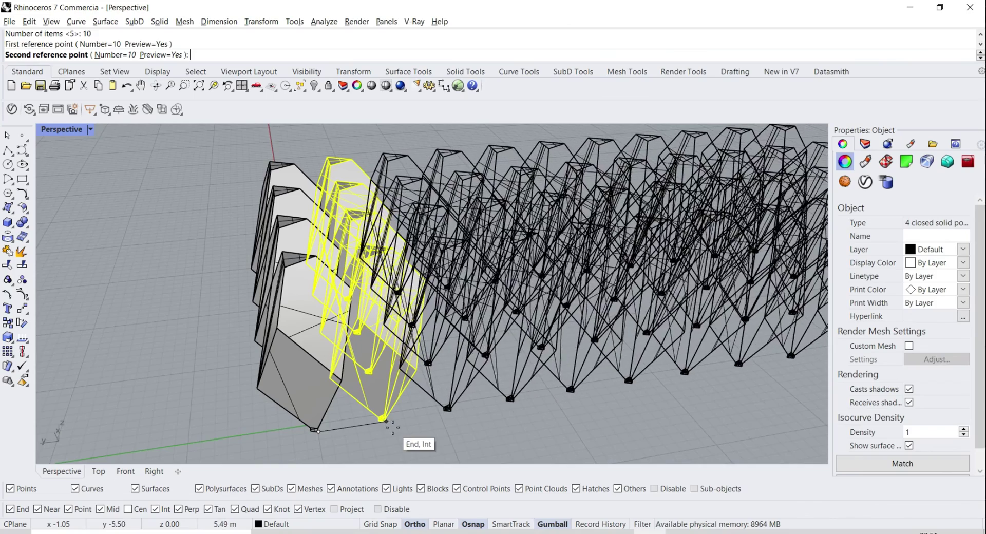
pyautogui.click(384, 430)
# Frame the complete array in the Perspective view and set its display mode to Rendered
pyautogui.scroll(-6, 408, 393)
pyautogui.keyDown('shift'); pyautogui.moveTo(411, 381); pyautogui.dragTo(366, 367, button='right'); pyautogui.keyUp('shift')
pyautogui.moveTo(313, 352); pyautogui.dragTo(514, 308, button='right')
pyautogui.click(91, 129)
pyautogui.click(121, 160)
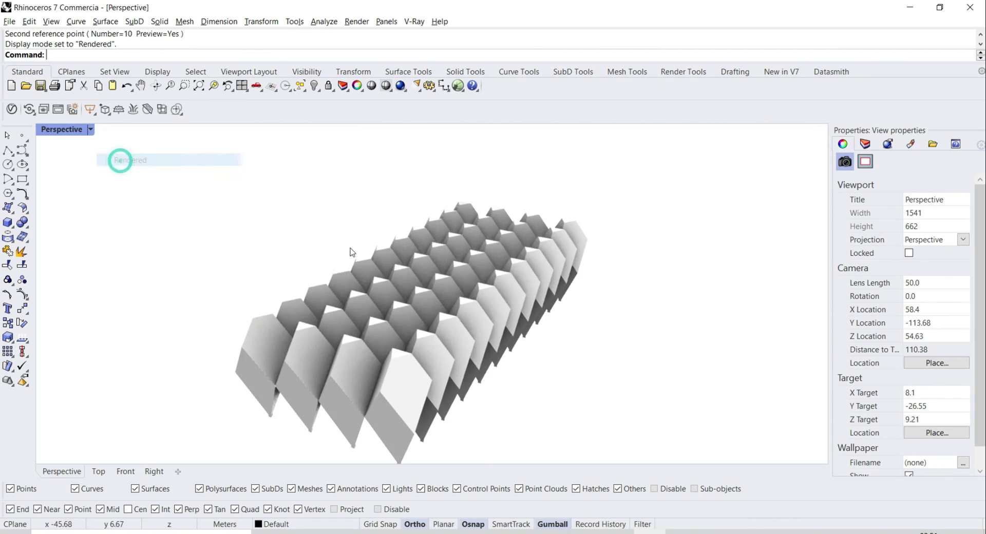